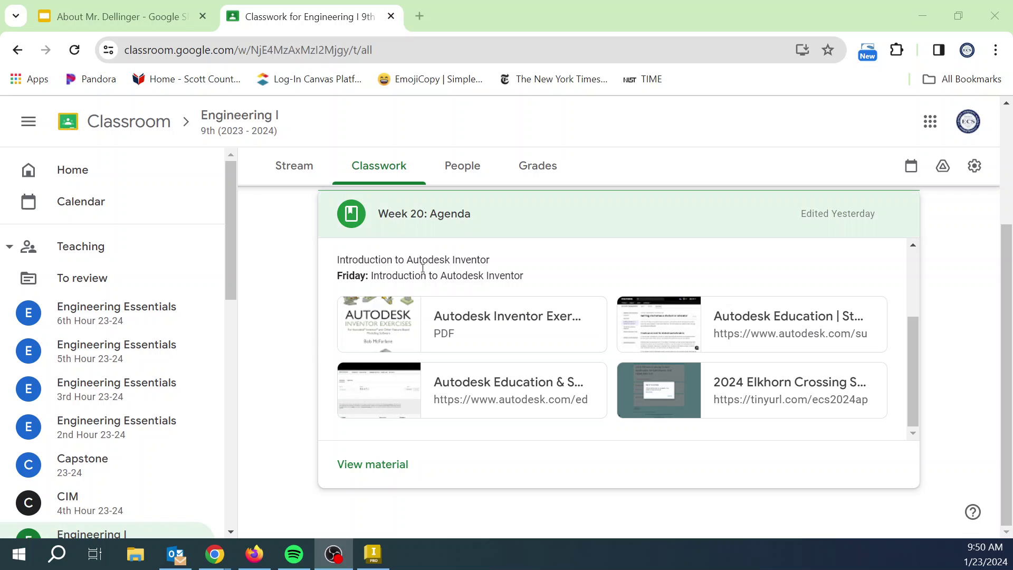
Open the Autodesk Education getting-started link from the Week 20 agenda and read the instructions for creating an education account
{"action": "left_click", "coordinate": [785, 326]}
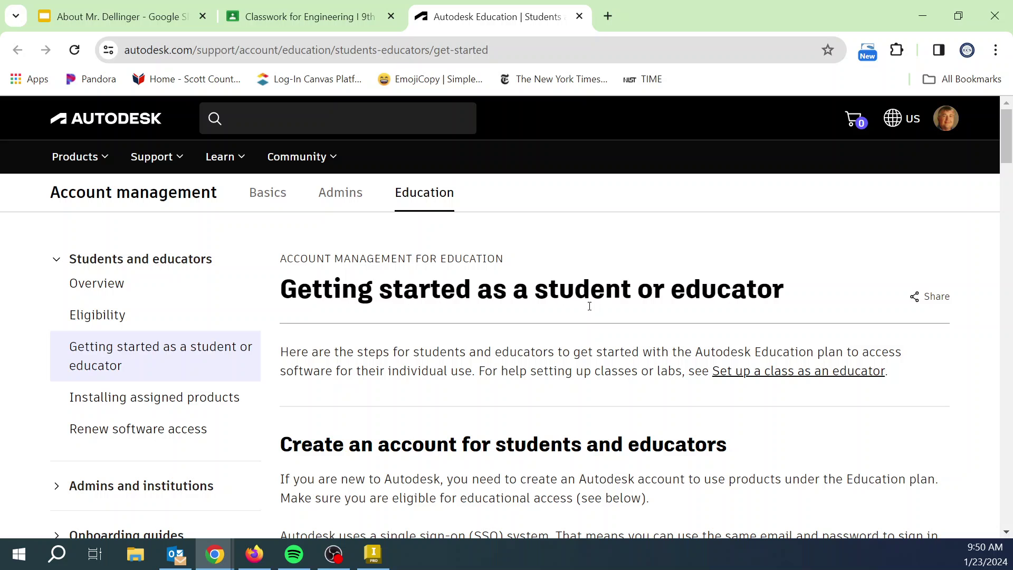
{"action": "scroll", "coordinate": [524, 303], "scroll_direction": "down", "scroll_amount": 3}
{"action": "scroll", "coordinate": [524, 303], "scroll_direction": "down", "scroll_amount": 1}
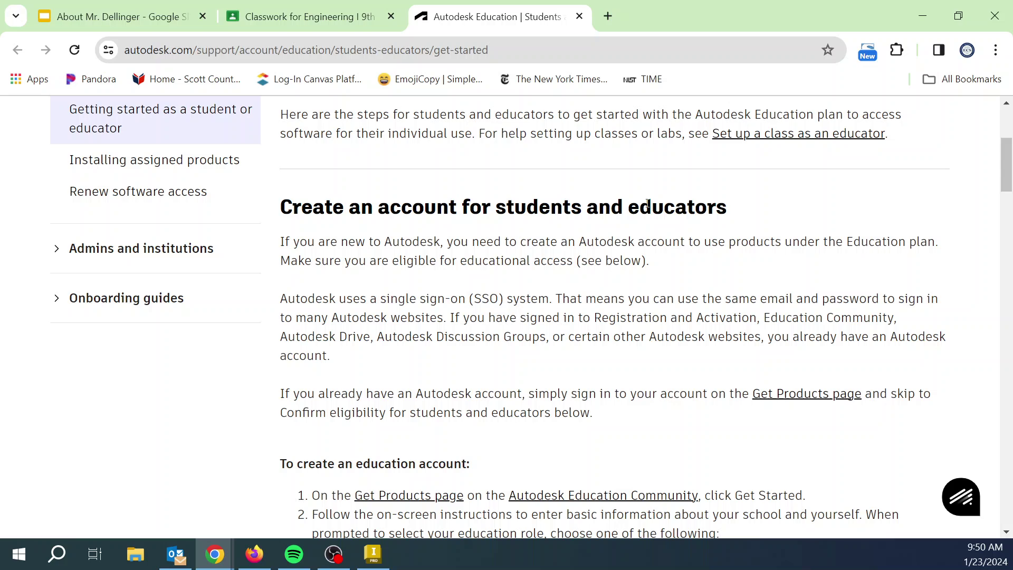
{"action": "scroll", "coordinate": [688, 276], "scroll_direction": "down", "scroll_amount": 1}
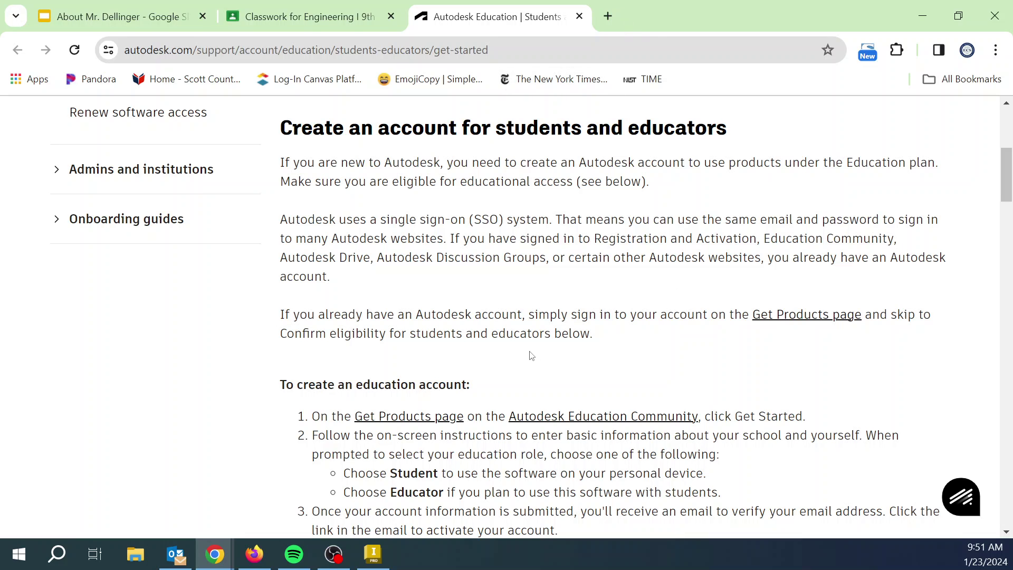
{"action": "scroll", "coordinate": [527, 351], "scroll_direction": "down", "scroll_amount": 1}
{"action": "scroll", "coordinate": [527, 349], "scroll_direction": "down", "scroll_amount": 1}
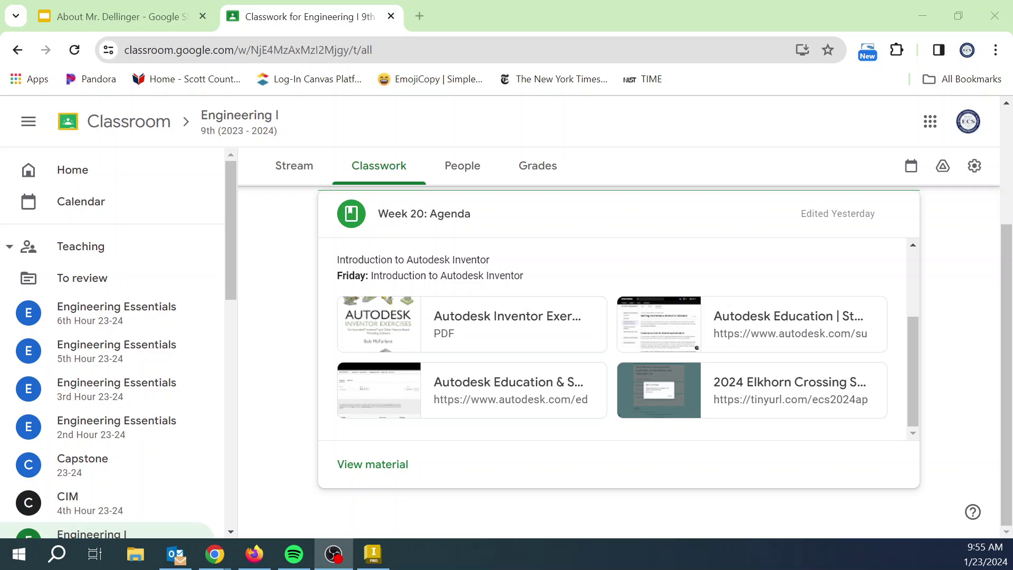
Switch to Autodesk Inventor and make Tutorials the active project
{"action": "left_click", "coordinate": [375, 554]}
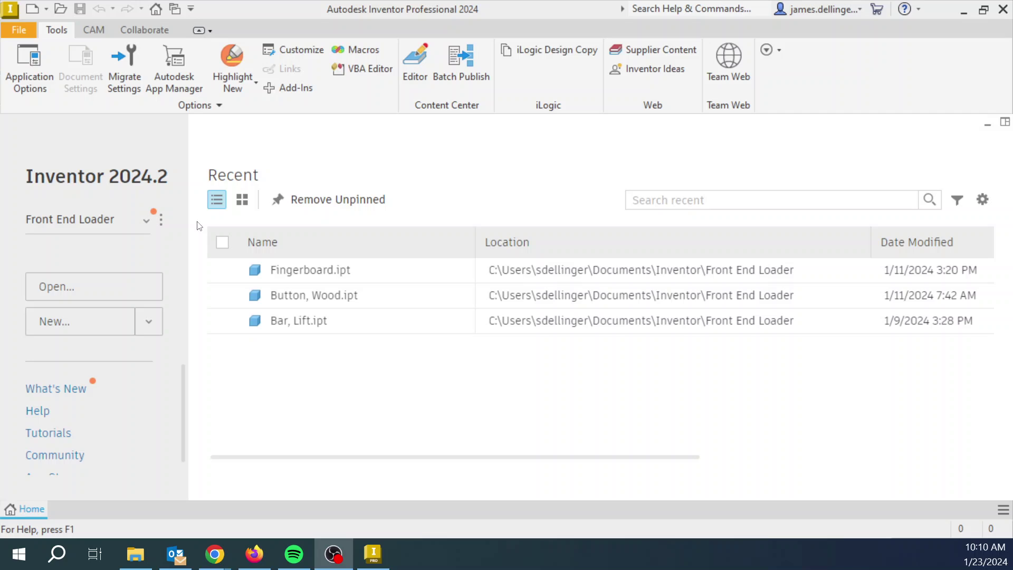
{"action": "left_click", "coordinate": [147, 220]}
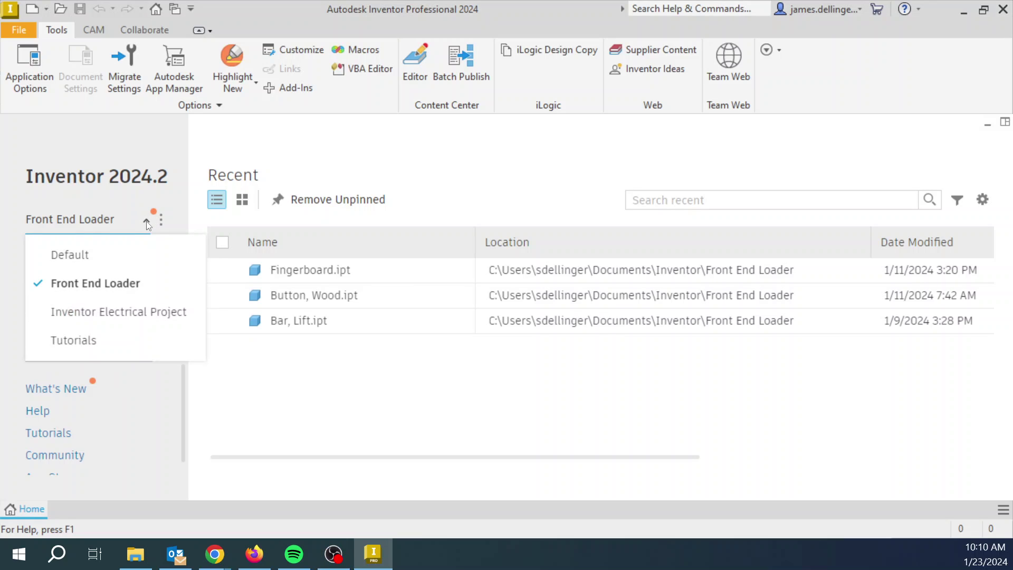
{"action": "left_click", "coordinate": [118, 344]}
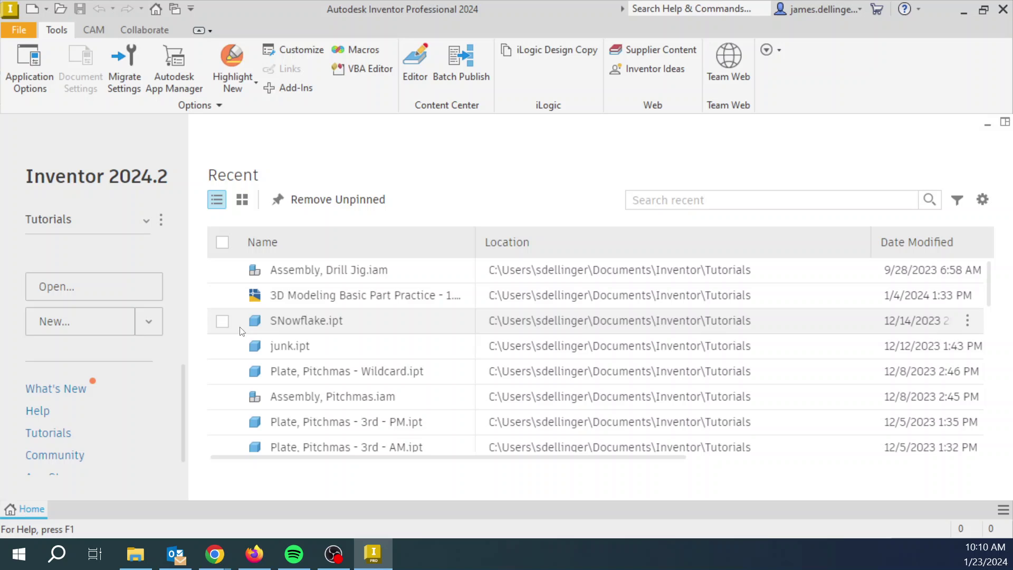
Change the active project to Front End Loader and return it to Tutorials
{"action": "left_click", "coordinate": [127, 220]}
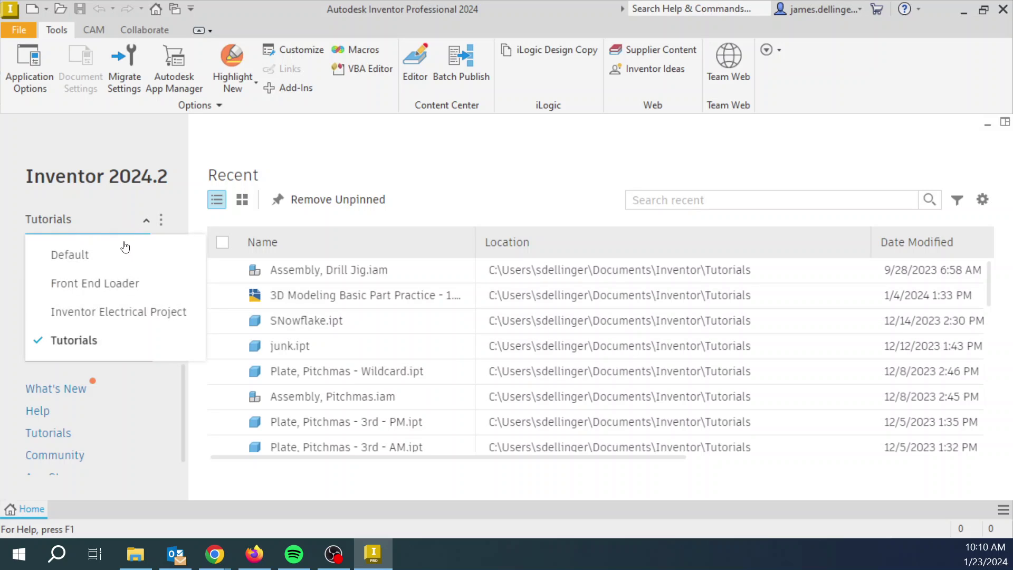
{"action": "left_click", "coordinate": [122, 285]}
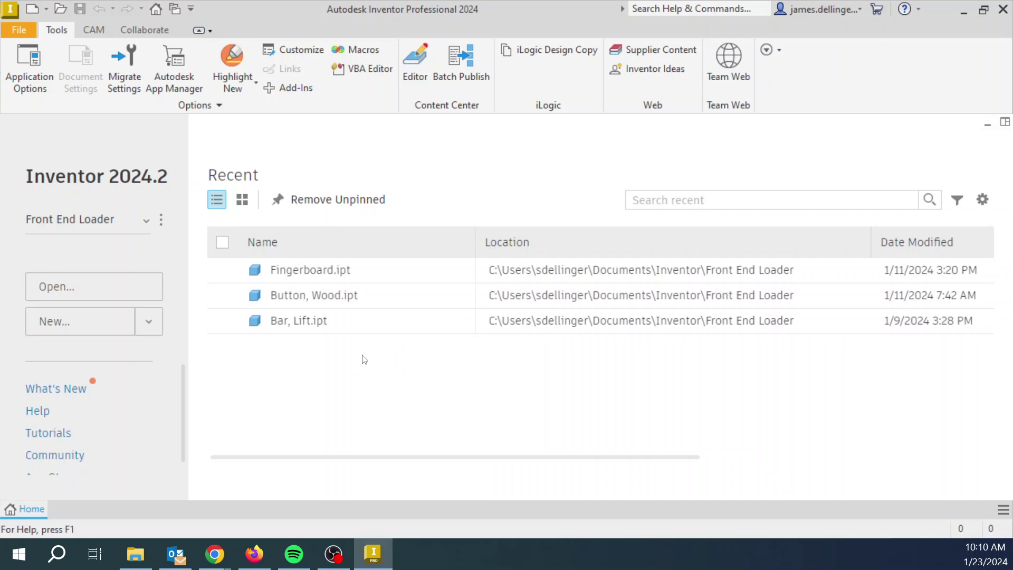
{"action": "left_click", "coordinate": [104, 218]}
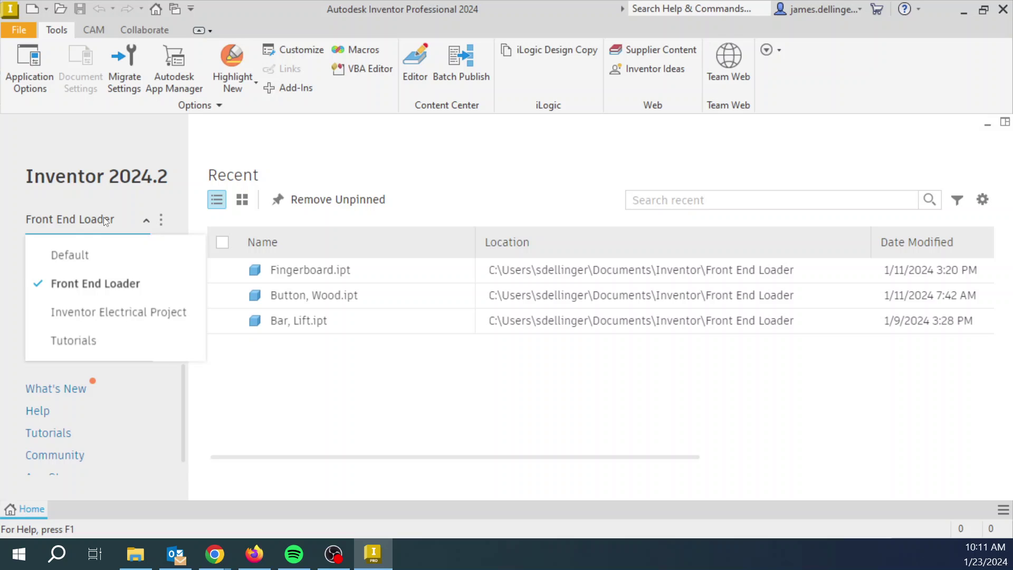
{"action": "left_click", "coordinate": [81, 343]}
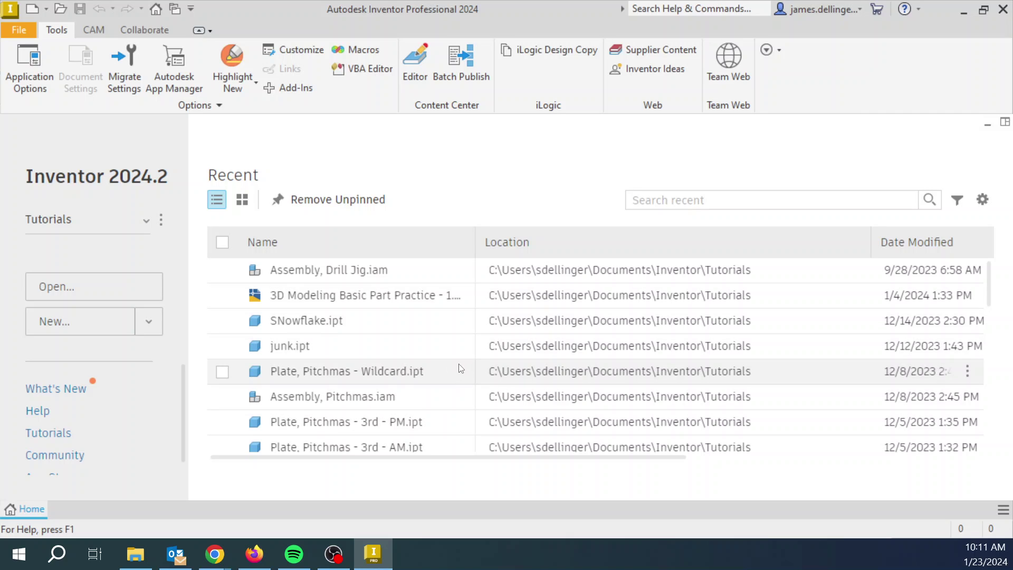
Browse the files of the Tutorials project in the Open dialog and close it without opening any file
{"action": "left_click", "coordinate": [23, 25]}
{"action": "mouse_move", "coordinate": [68, 128]}
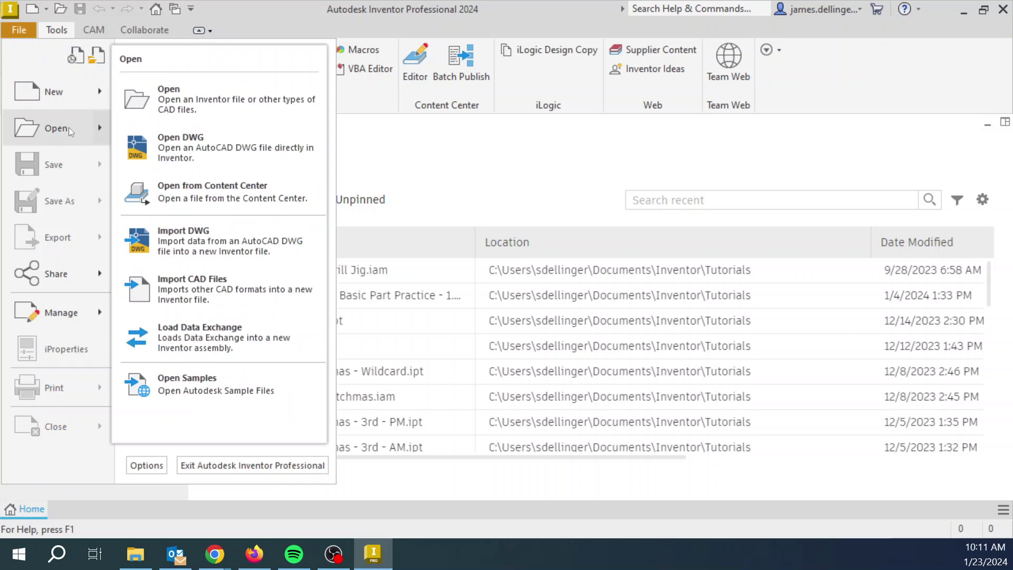
{"action": "key", "text": "Escape"}
{"action": "key", "text": "Escape"}
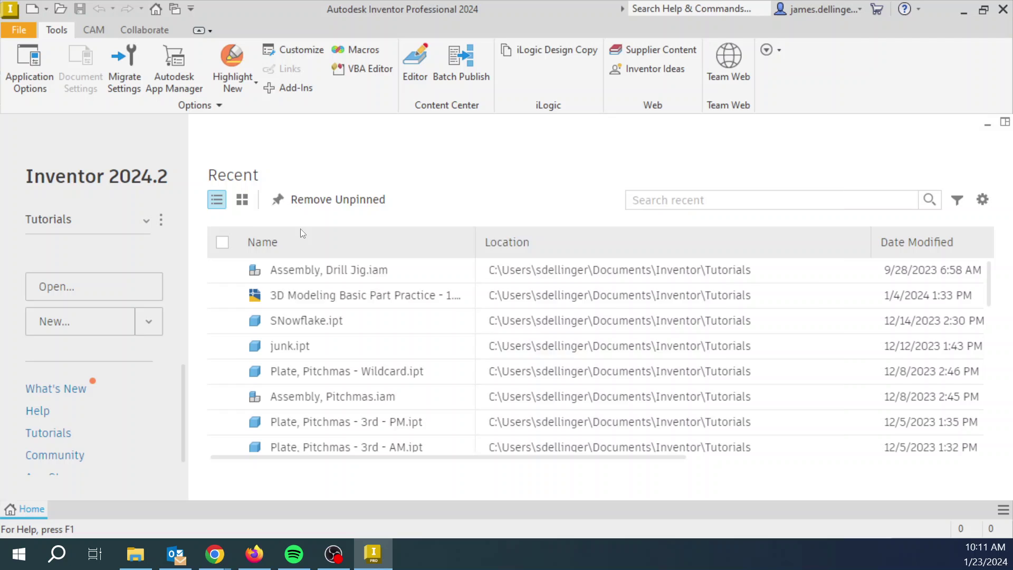
{"action": "key", "text": "ctrl+o"}
{"action": "scroll", "coordinate": [532, 235], "scroll_direction": "down", "scroll_amount": 5}
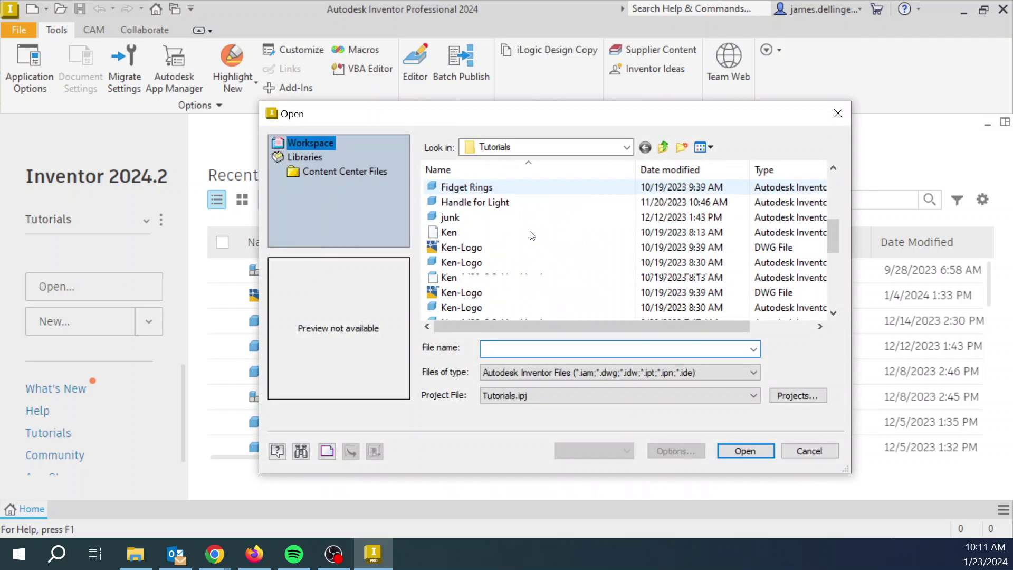
{"action": "scroll", "coordinate": [532, 236], "scroll_direction": "down", "scroll_amount": 6}
{"action": "scroll", "coordinate": [532, 236], "scroll_direction": "up", "scroll_amount": 2}
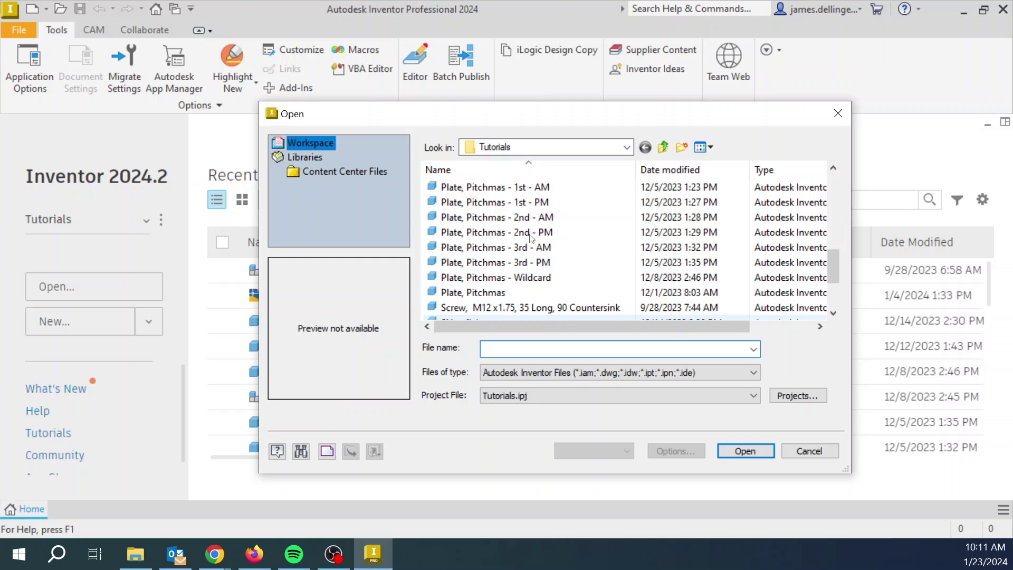
{"action": "scroll", "coordinate": [532, 237], "scroll_direction": "up", "scroll_amount": 10}
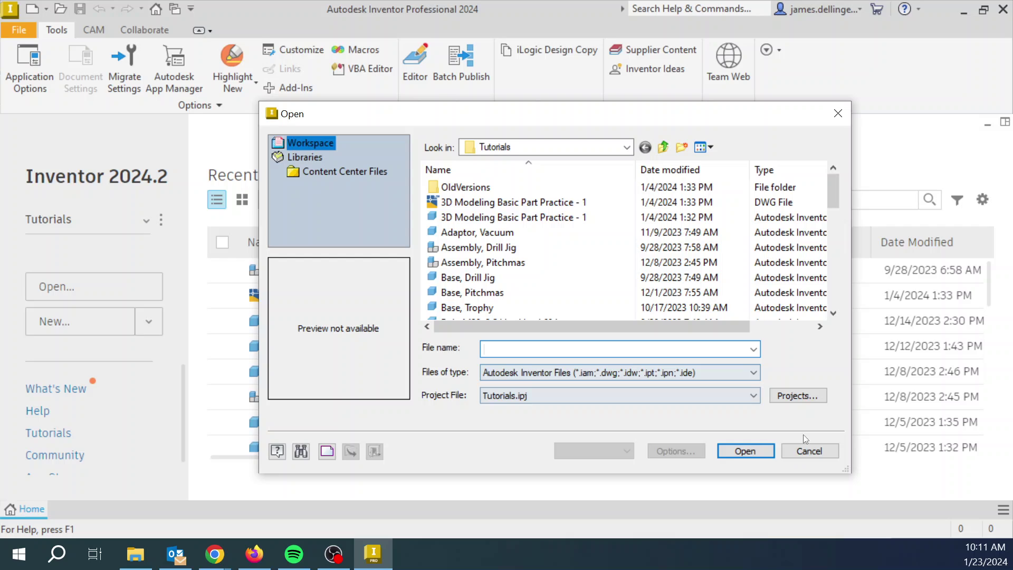
{"action": "left_click", "coordinate": [823, 453]}
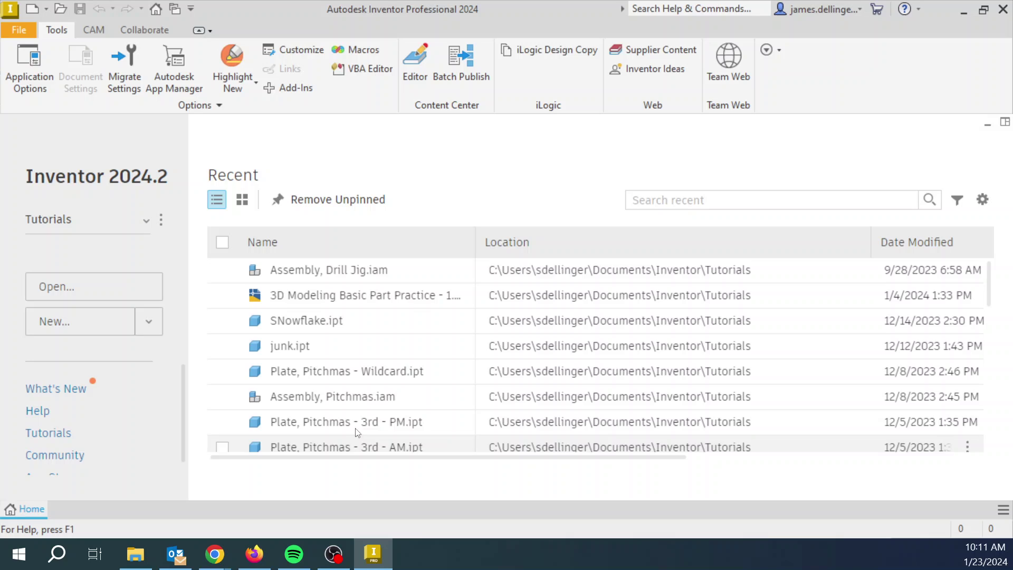
Start a new single-user project named Tutorials in the project wizard, but cancel it and close the project settings
{"action": "left_click", "coordinate": [162, 222]}
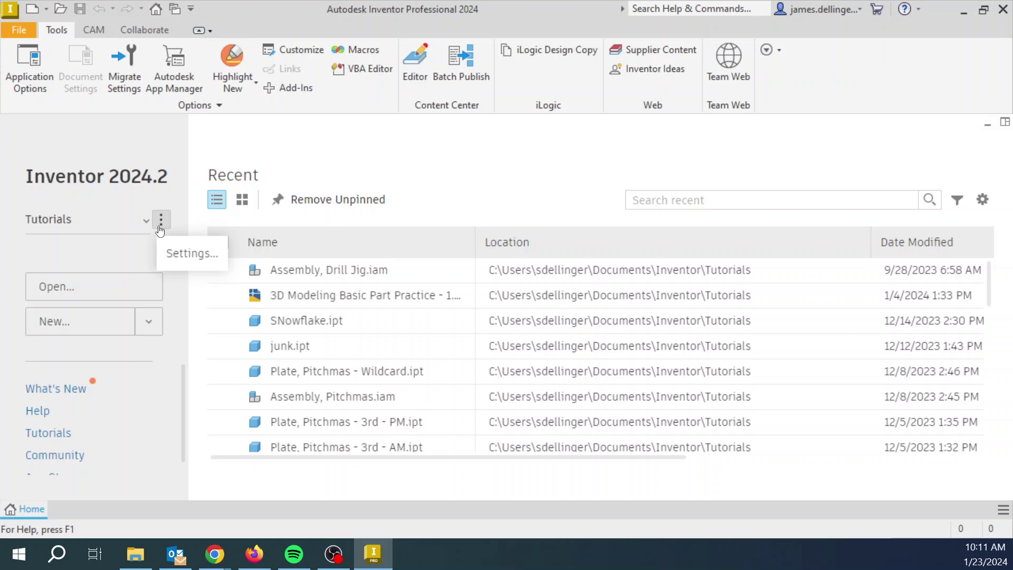
{"action": "left_click", "coordinate": [178, 253]}
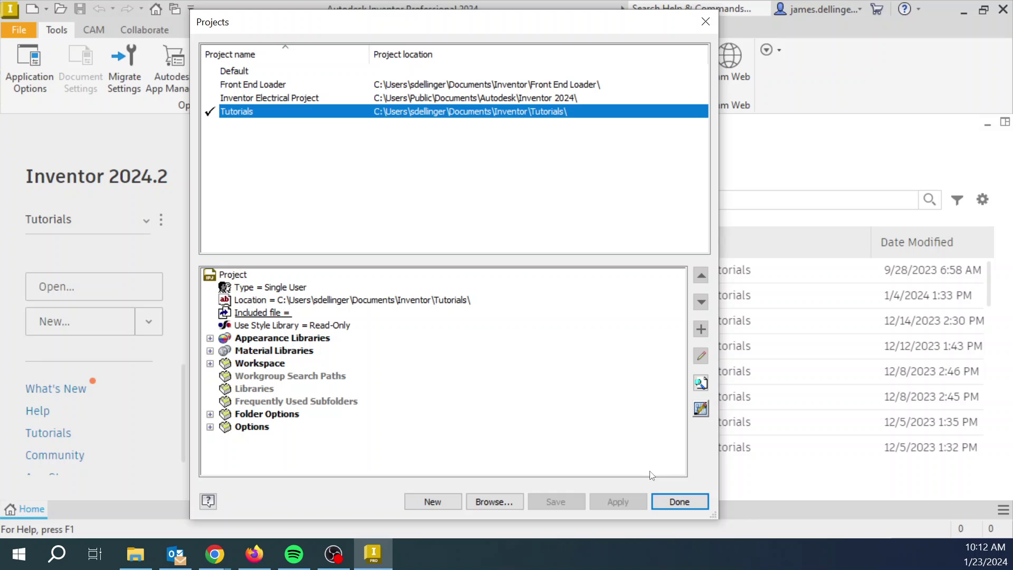
{"action": "left_click", "coordinate": [431, 502]}
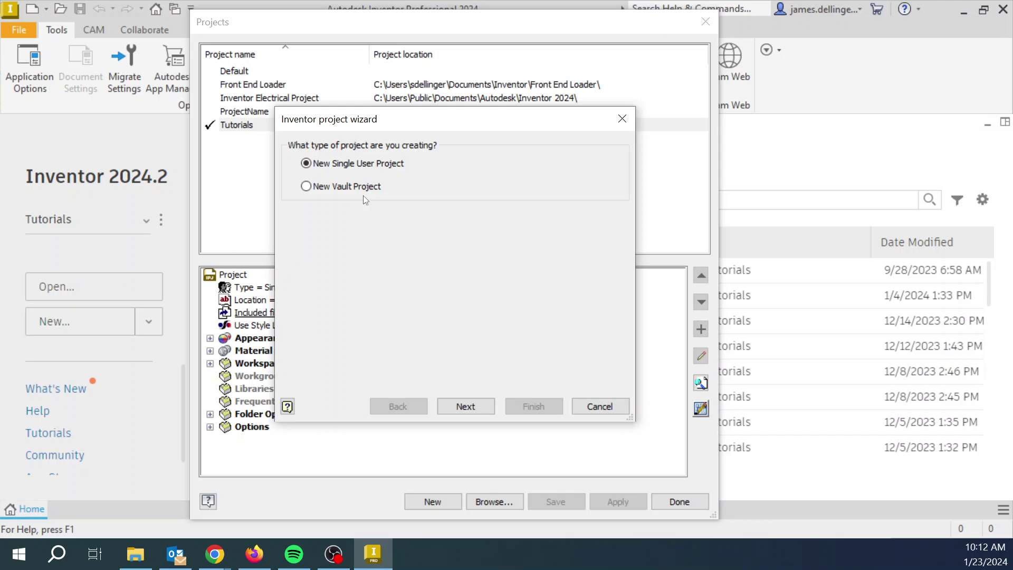
{"action": "left_click", "coordinate": [466, 407]}
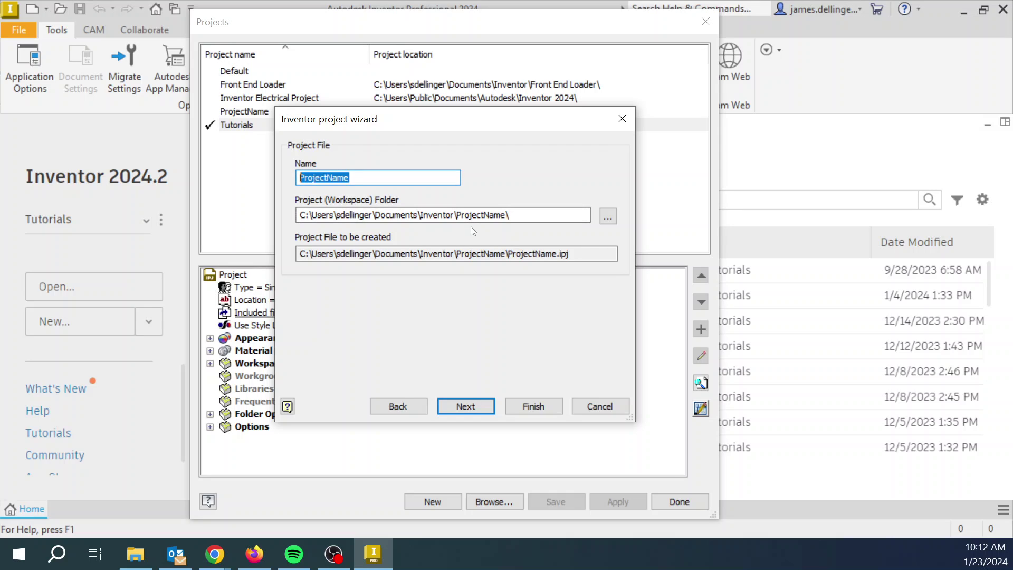
{"action": "type", "text": "Tuto"}
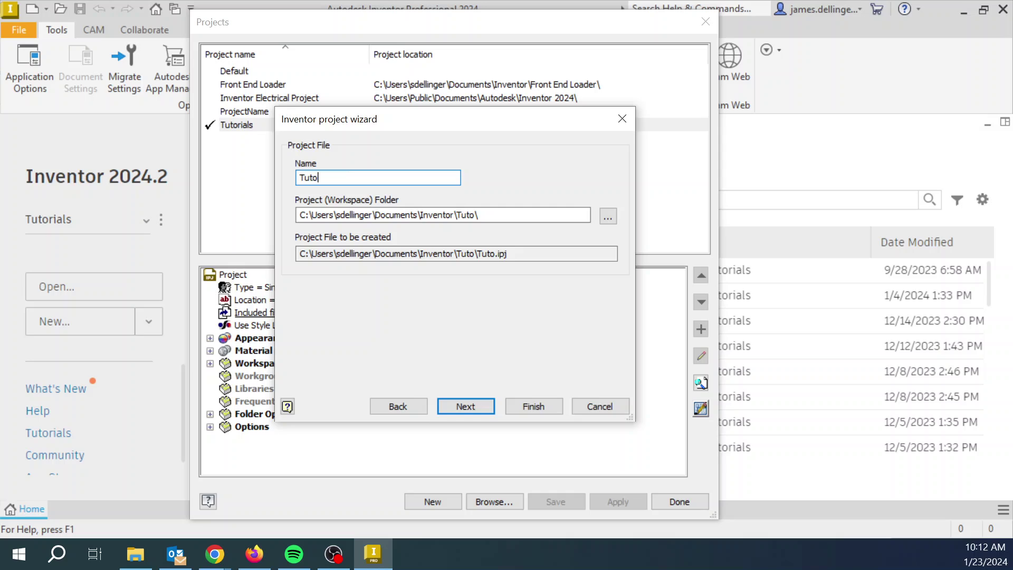
{"action": "type", "text": "rials"}
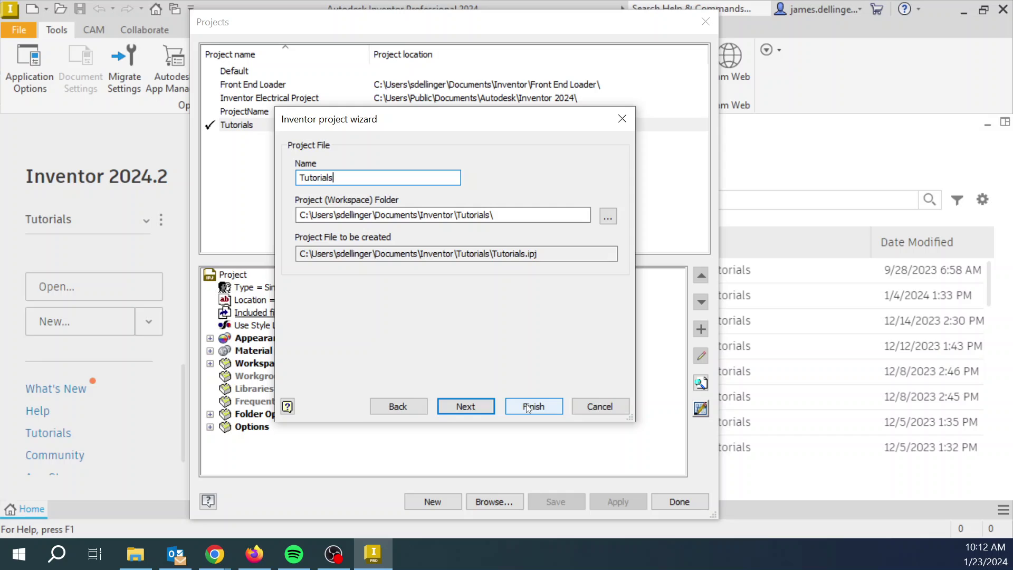
{"action": "left_click", "coordinate": [596, 406]}
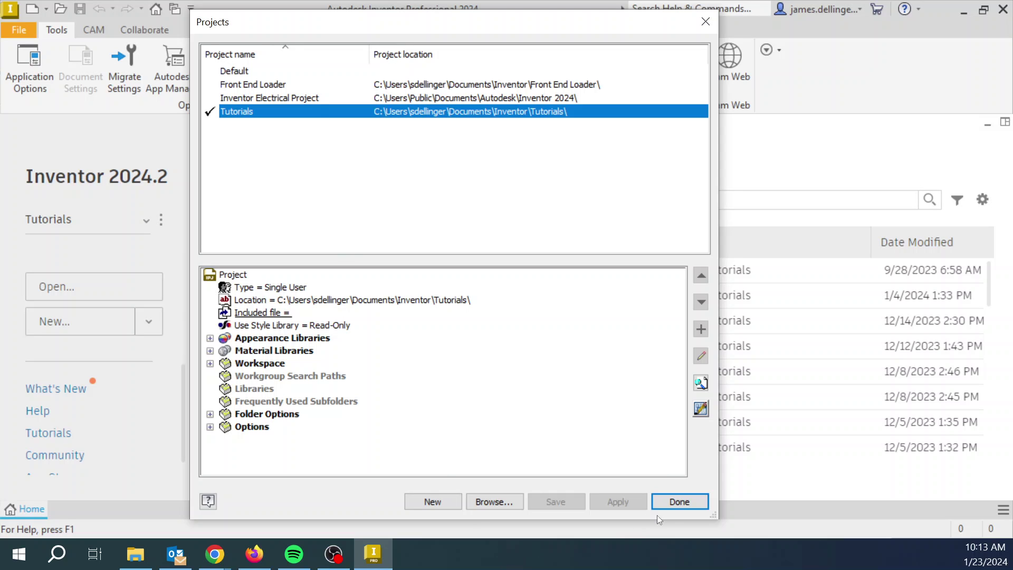
{"action": "left_click", "coordinate": [678, 502]}
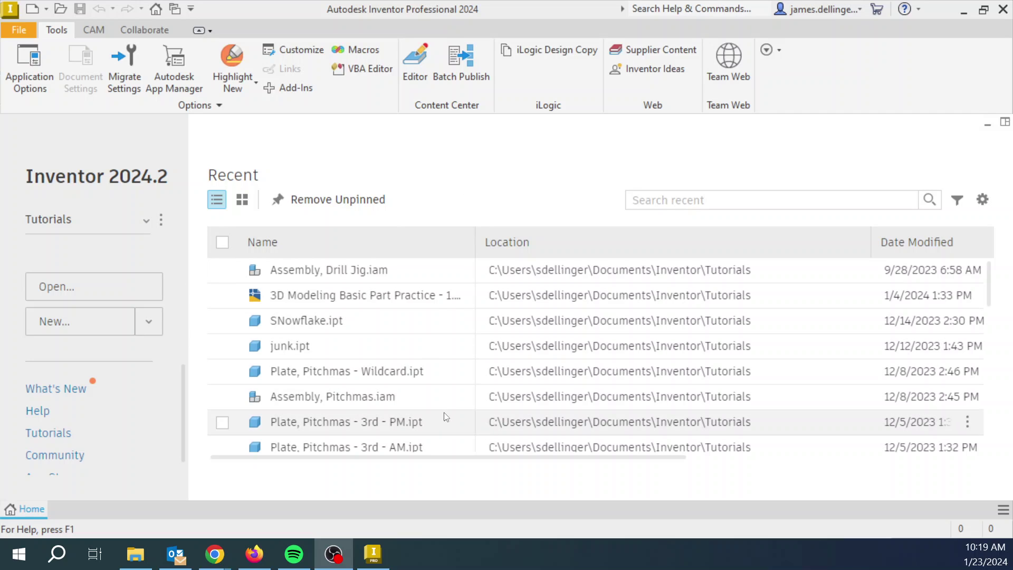
Switch to File Explorer and open the Tutorials folder inside Documents > Inventor
{"action": "mouse_move", "coordinate": [138, 558]}
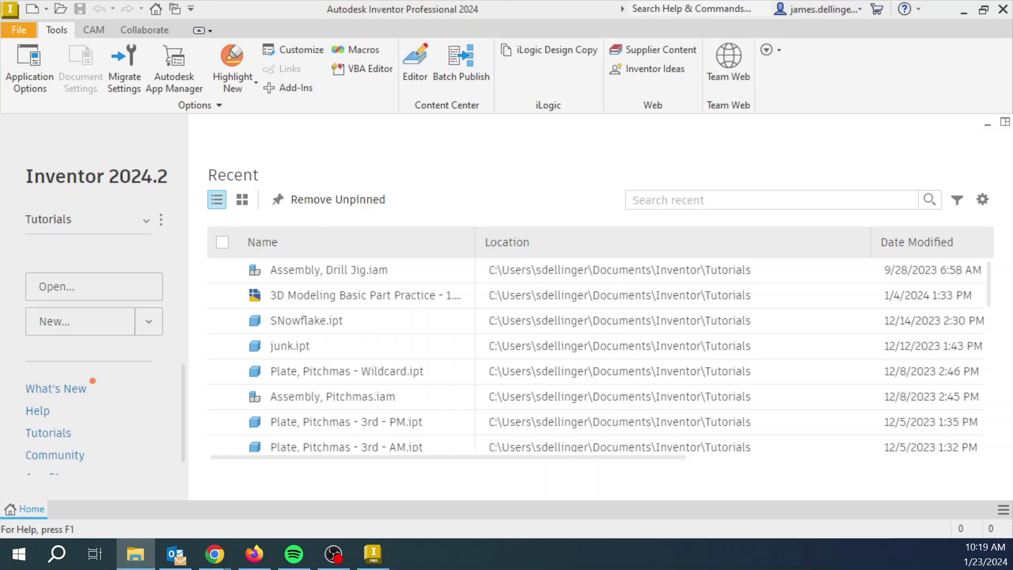
{"action": "left_click", "coordinate": [135, 555]}
{"action": "left_click_drag", "start_coordinate": [973, 105], "coordinate": [560, 32]}
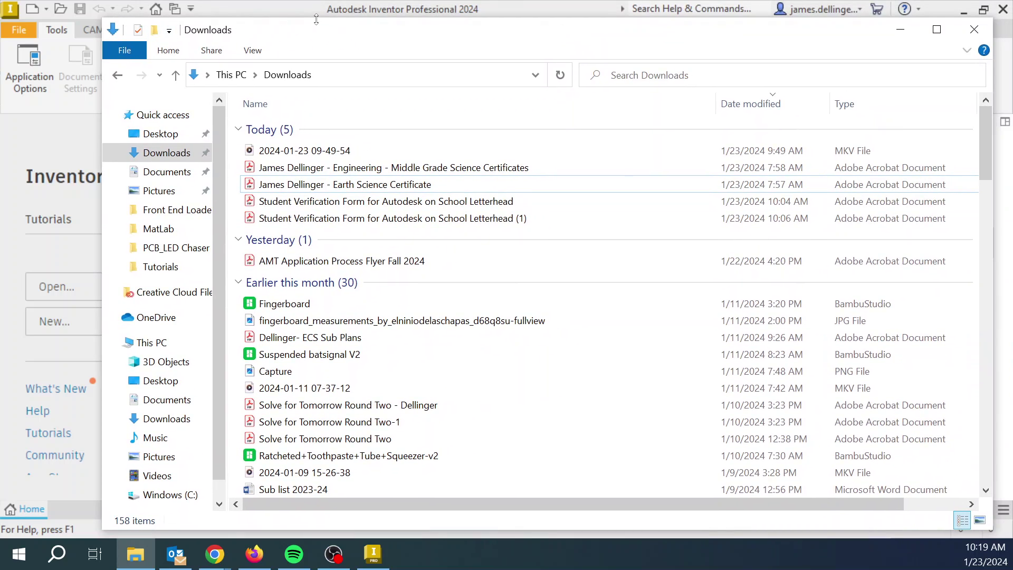
{"action": "left_click_drag", "start_coordinate": [488, 34], "coordinate": [506, 35]}
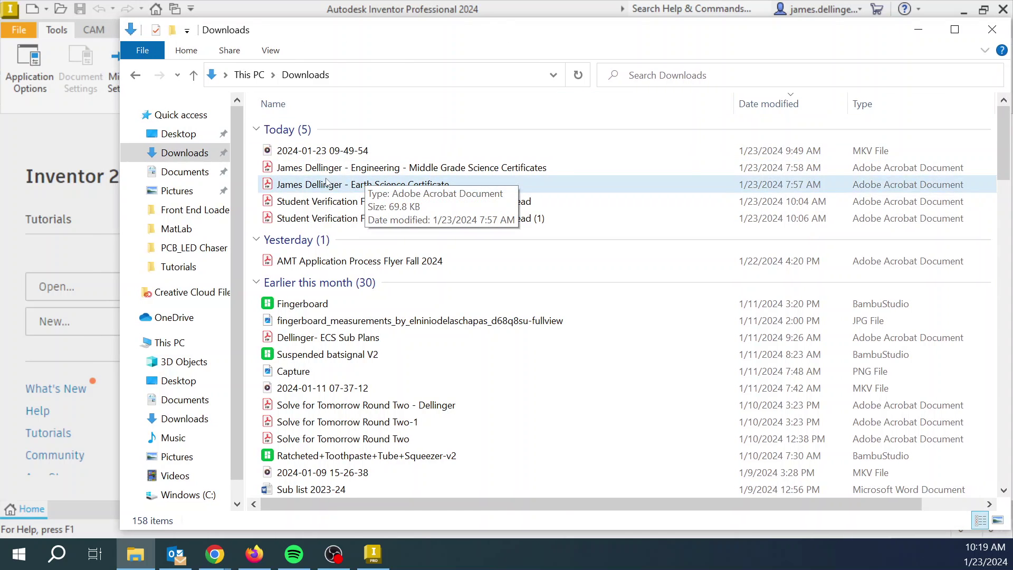
{"action": "left_click", "coordinate": [186, 173]}
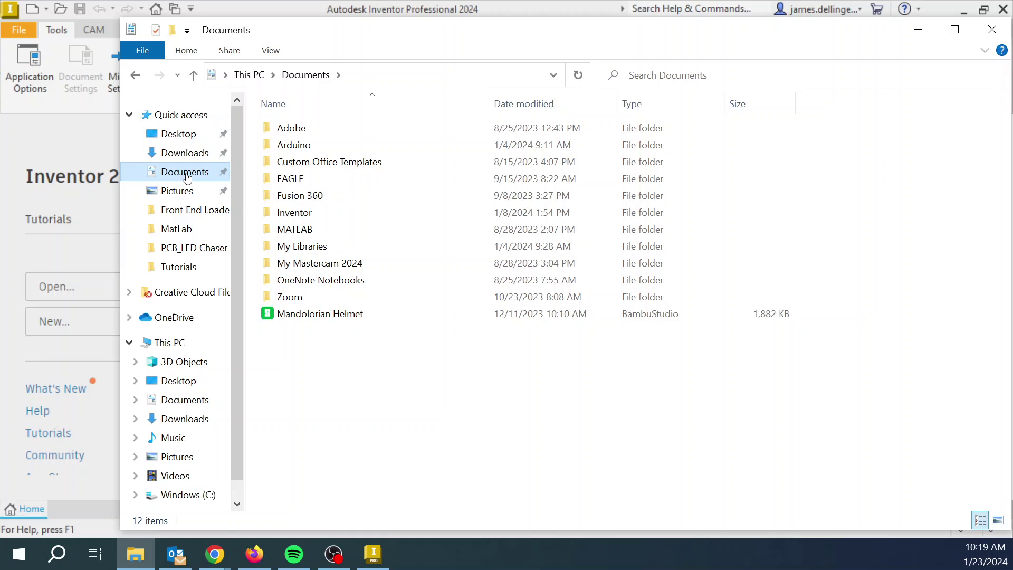
{"action": "double_click", "coordinate": [294, 213]}
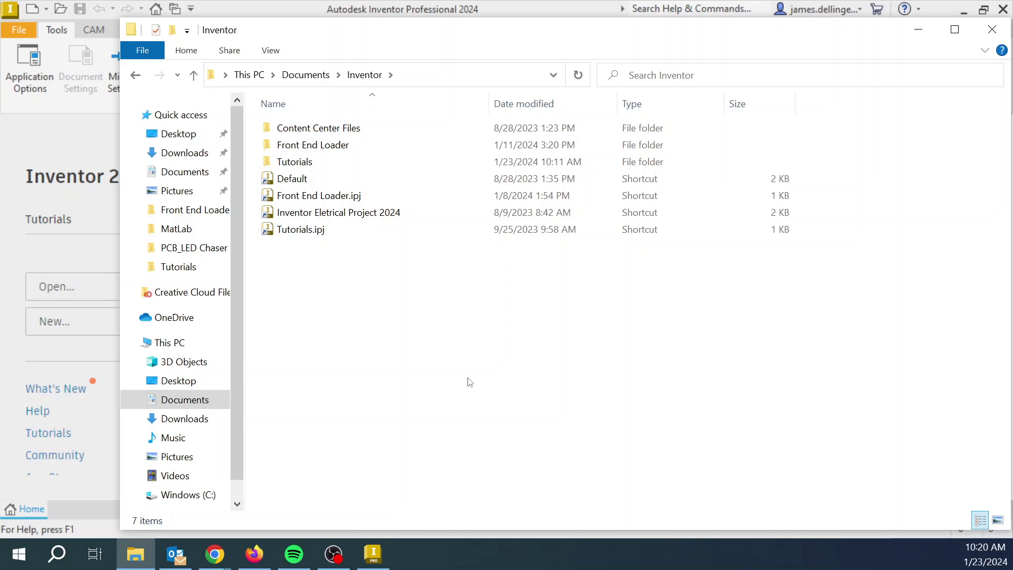
{"action": "double_click", "coordinate": [327, 163]}
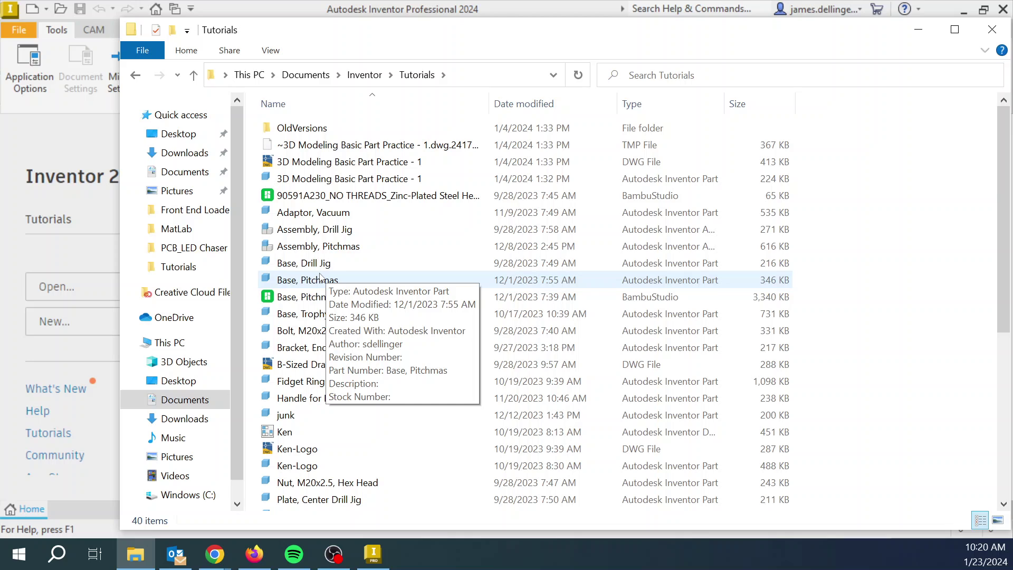
View the file actions available for the "Base, Drill Jig" part, dismiss them and deselect the file
{"action": "double_click", "coordinate": [317, 263]}
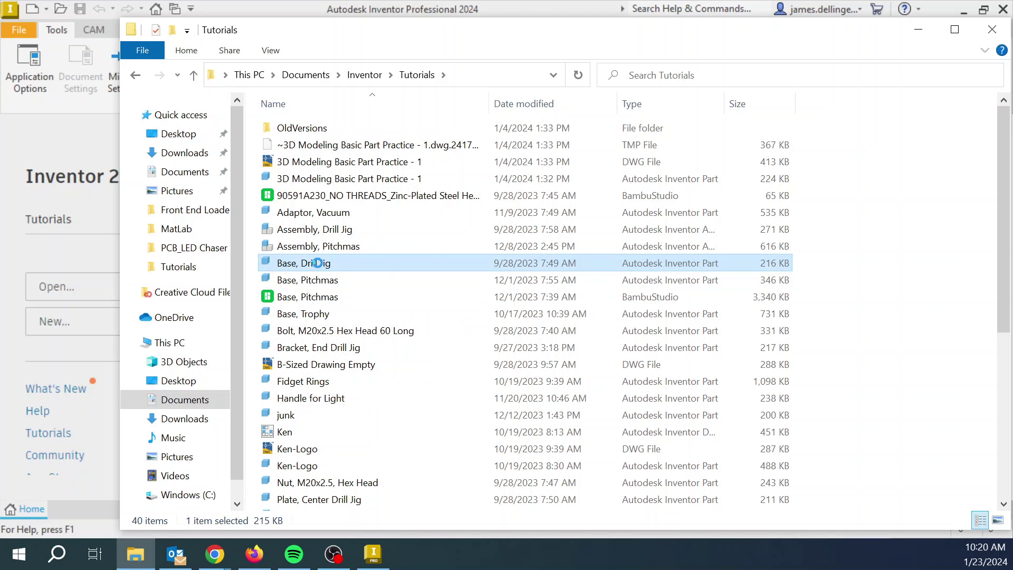
{"action": "right_click", "coordinate": [317, 263]}
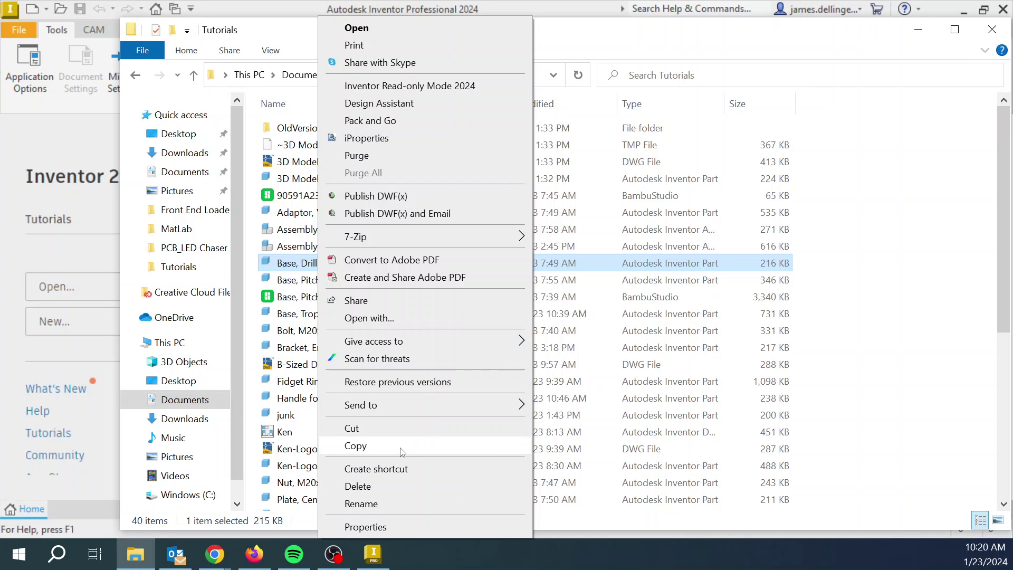
{"action": "left_click", "coordinate": [908, 283]}
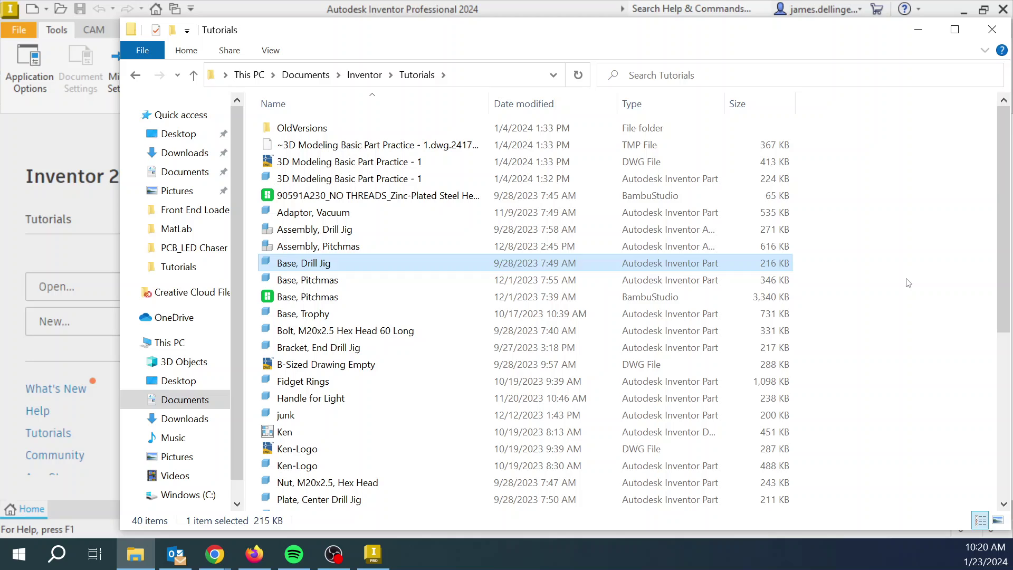
{"action": "left_click", "coordinate": [908, 282]}
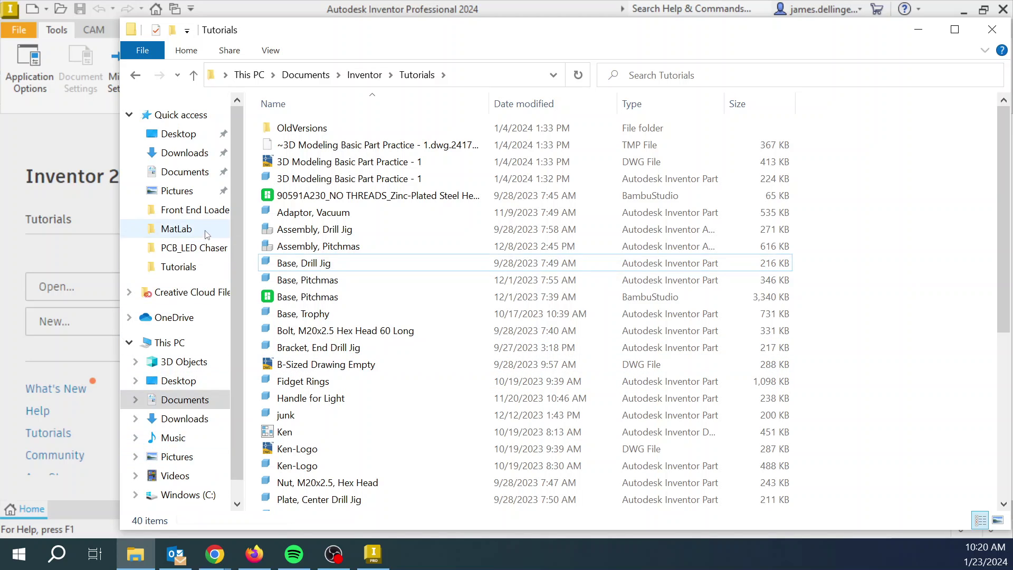
Show the Tutorials folder from File Explorer's quick access, then close File Explorer to return to Inventor
{"action": "left_click", "coordinate": [180, 266]}
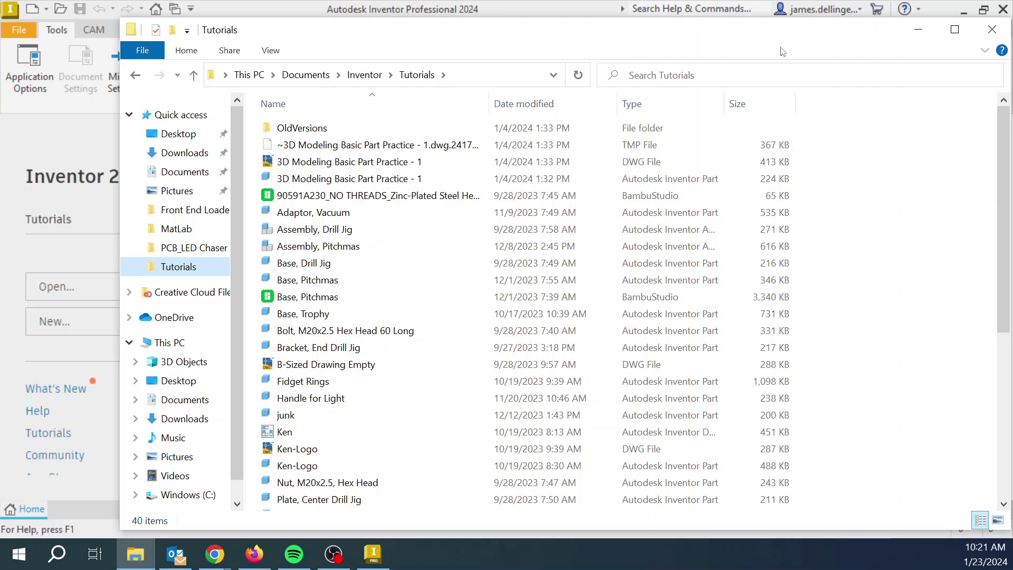
{"action": "left_click_drag", "start_coordinate": [775, 36], "coordinate": [713, 43]}
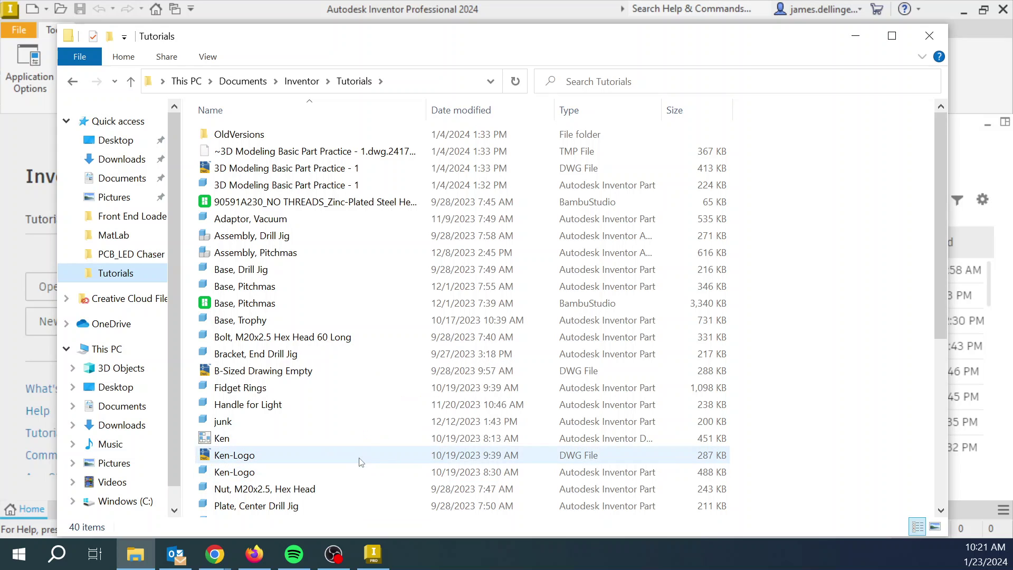
{"action": "mouse_move", "coordinate": [342, 450]}
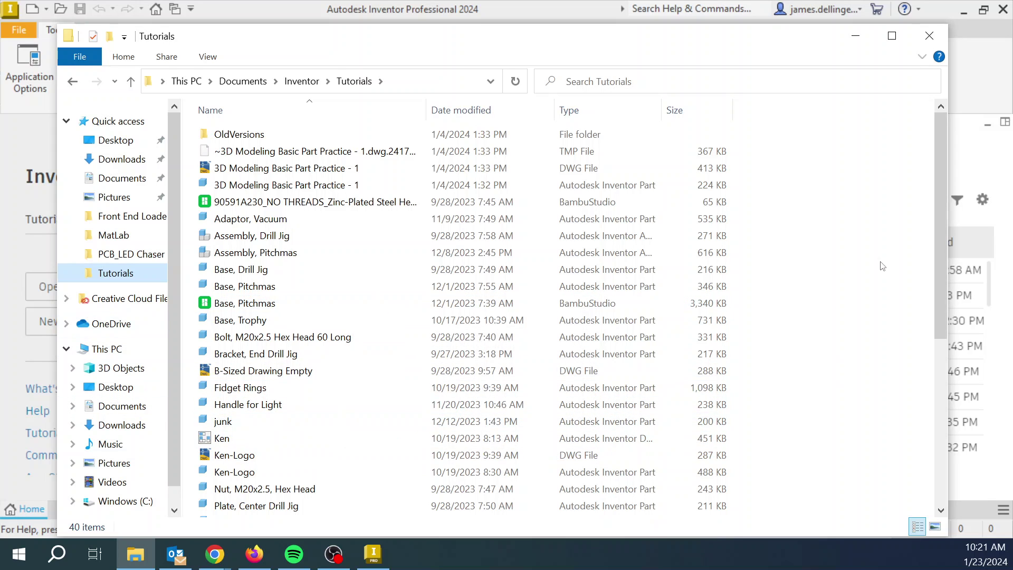
{"action": "left_click", "coordinate": [930, 36]}
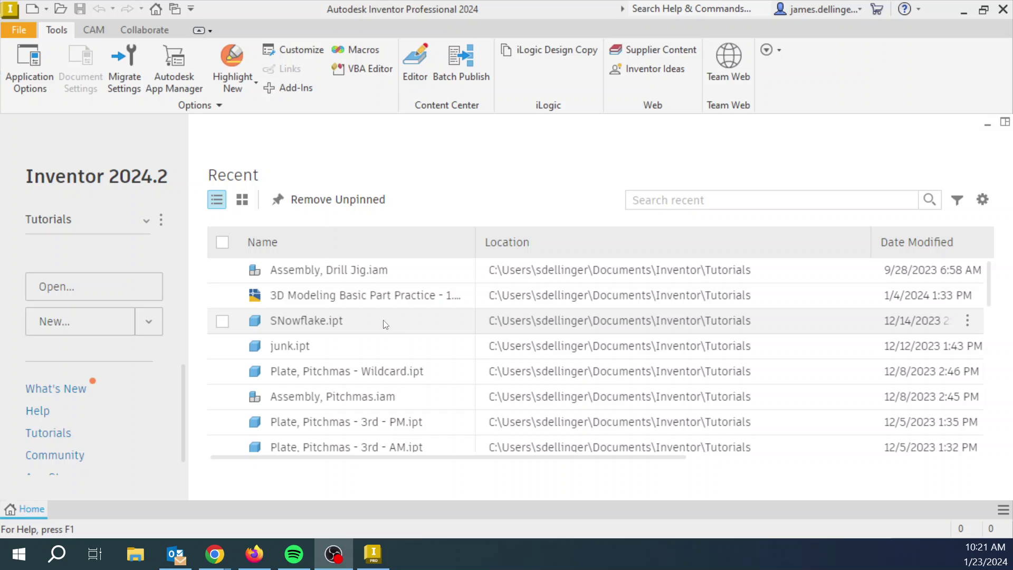
View the part, assembly, drawing and presentation templates for a new file, and close the template dialog without creating anything
{"action": "left_click", "coordinate": [61, 324]}
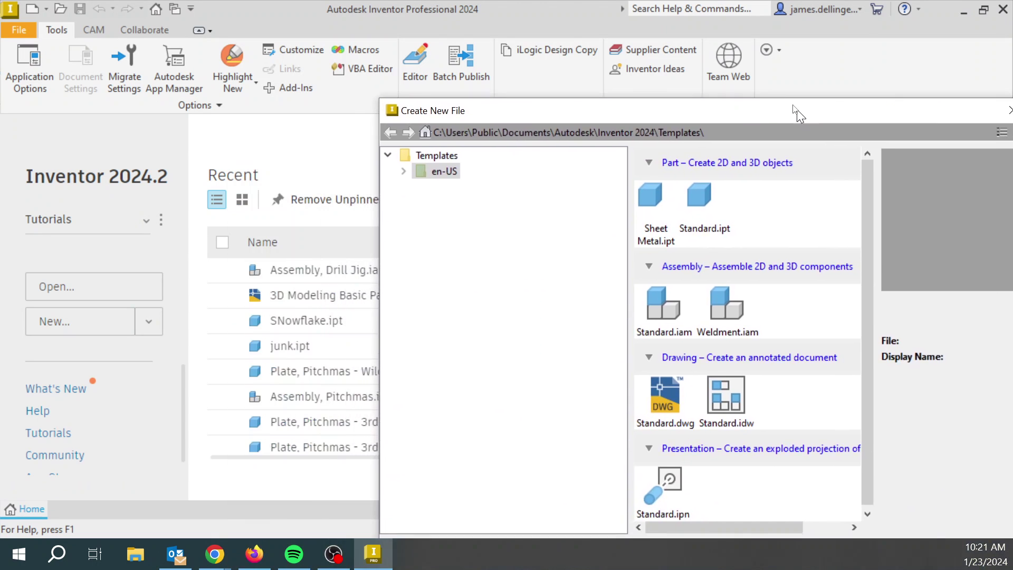
{"action": "left_click_drag", "start_coordinate": [794, 113], "coordinate": [590, 30]}
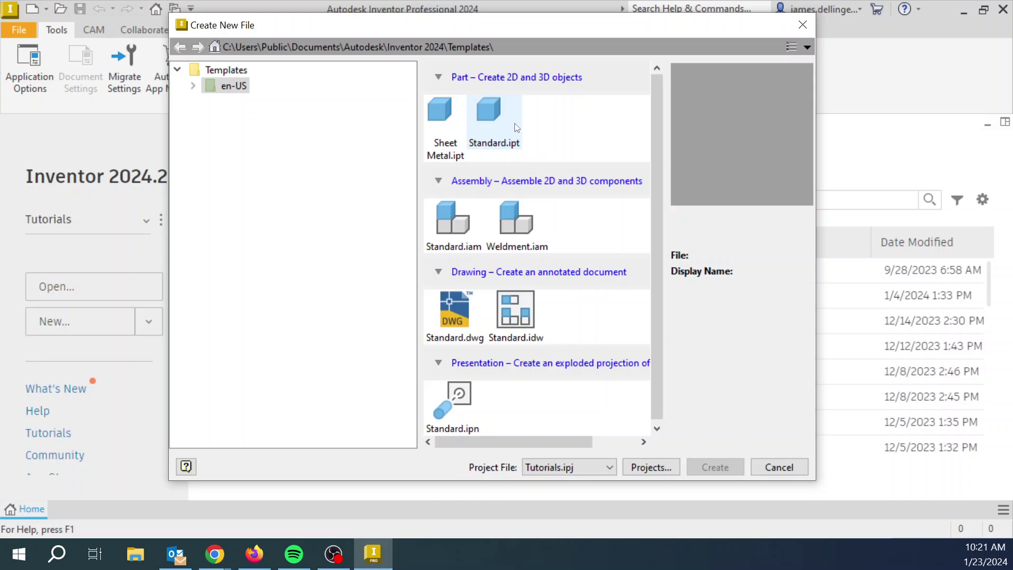
{"action": "left_click", "coordinate": [779, 468]}
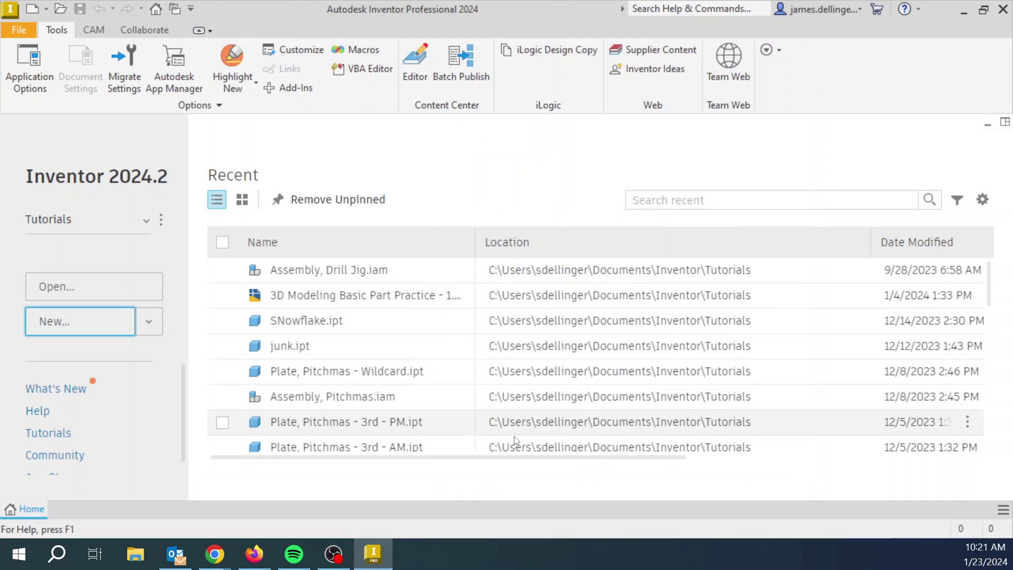
{"action": "left_click", "coordinate": [24, 29]}
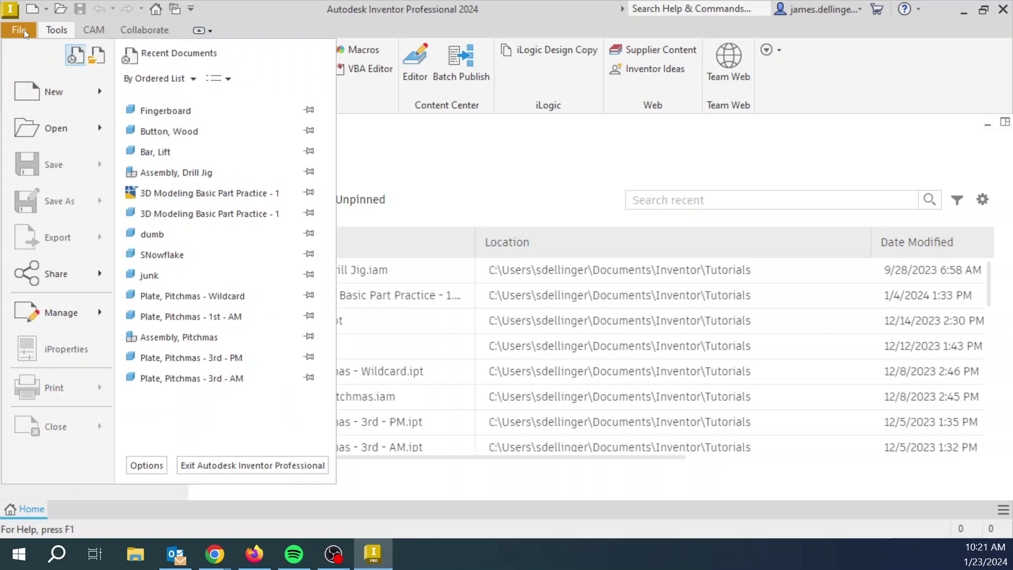
{"action": "left_click", "coordinate": [53, 92]}
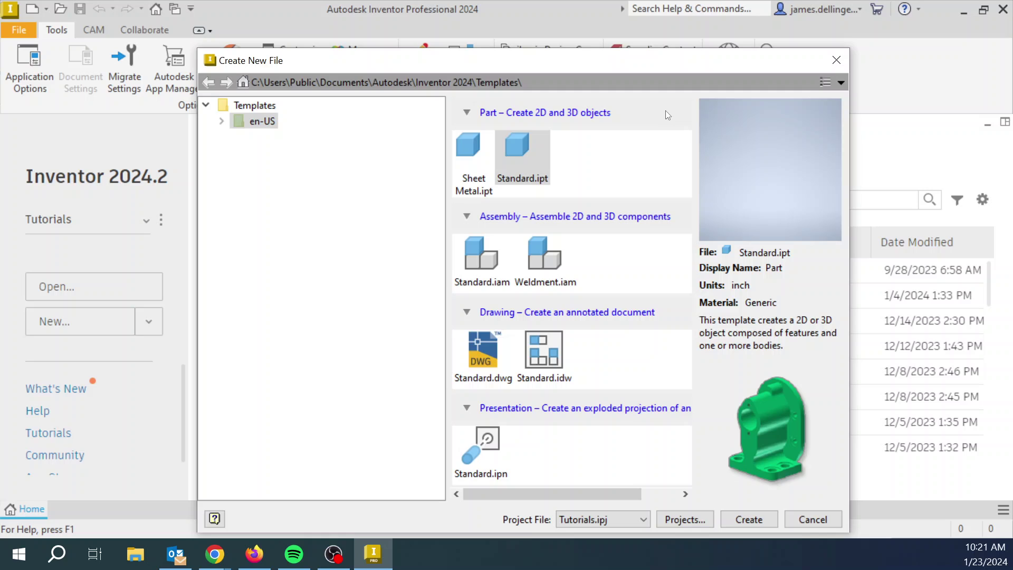
{"action": "left_click", "coordinate": [835, 61]}
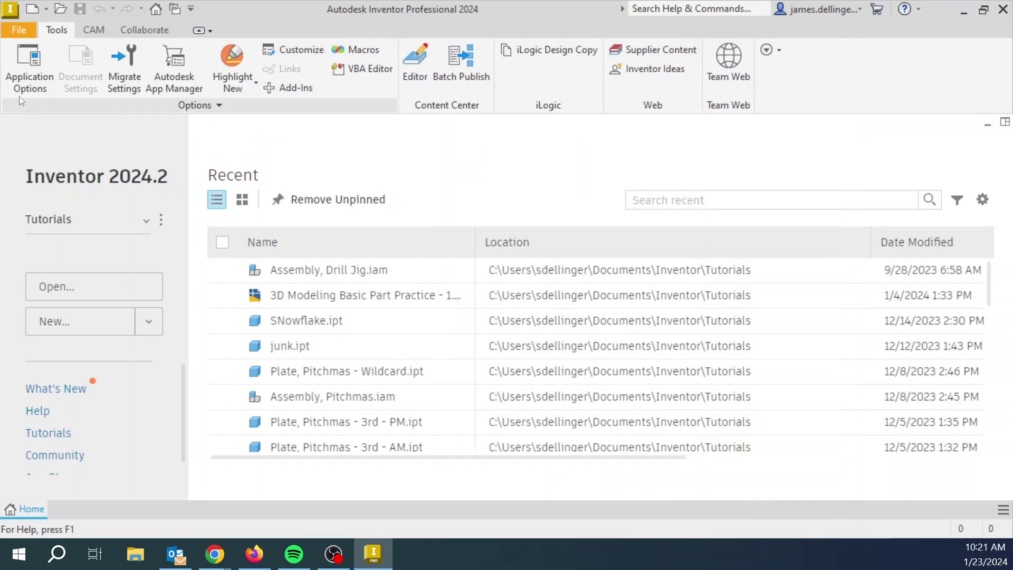
View the file types offered for a new document and dismiss the choices without creating a file
{"action": "left_click", "coordinate": [19, 31]}
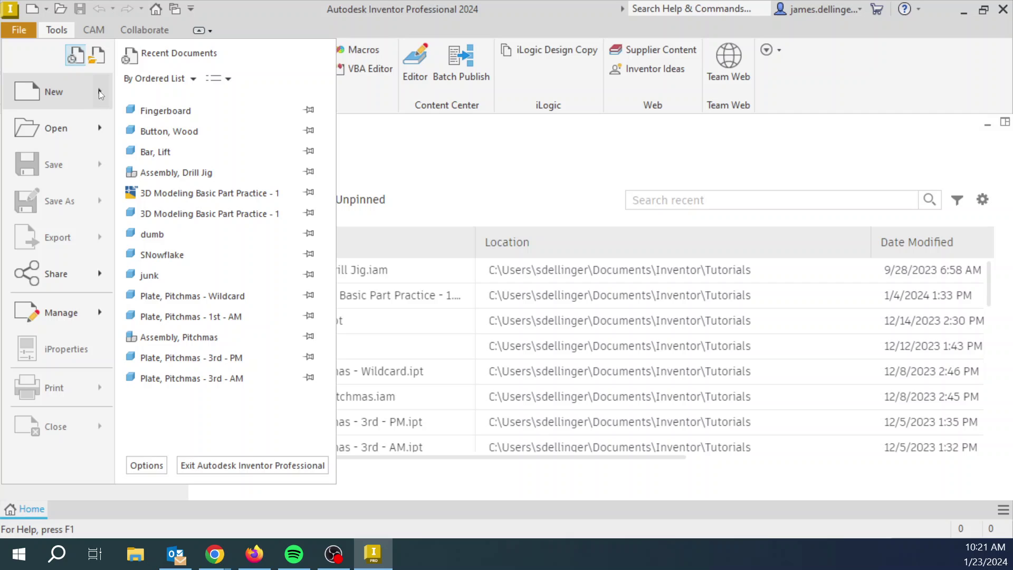
{"action": "mouse_move", "coordinate": [100, 90]}
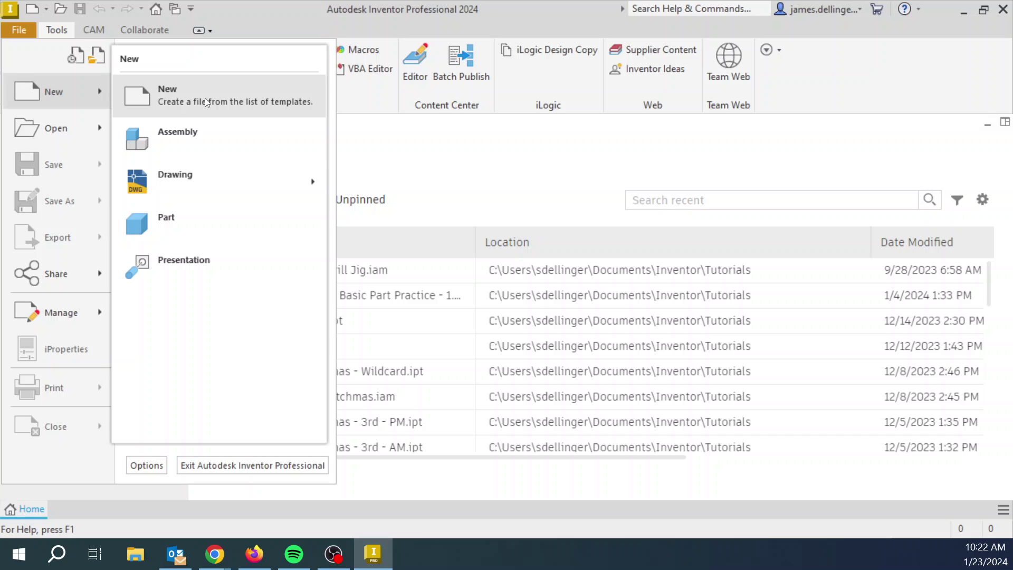
{"action": "left_click", "coordinate": [433, 180]}
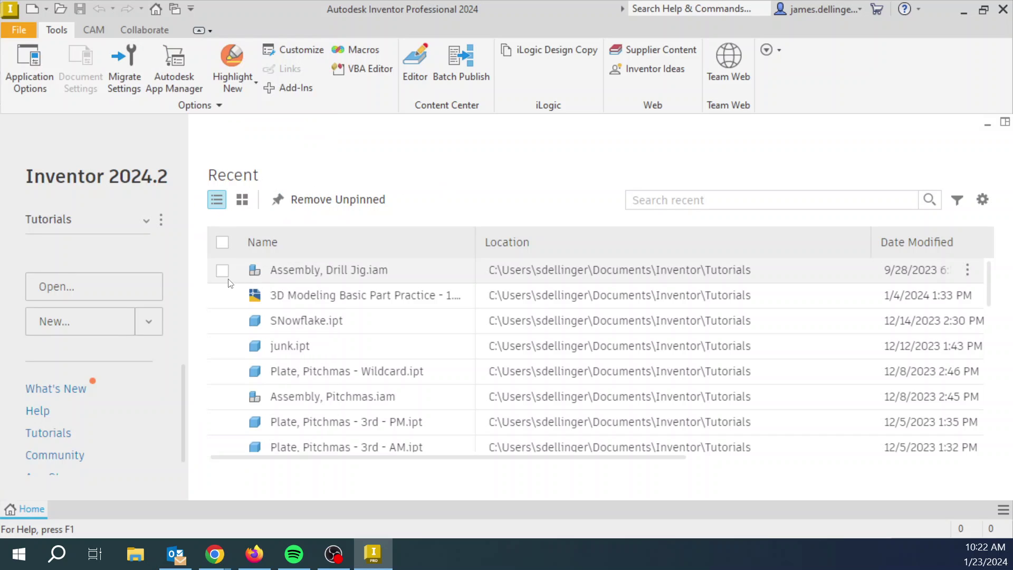
{"action": "left_click", "coordinate": [149, 323]}
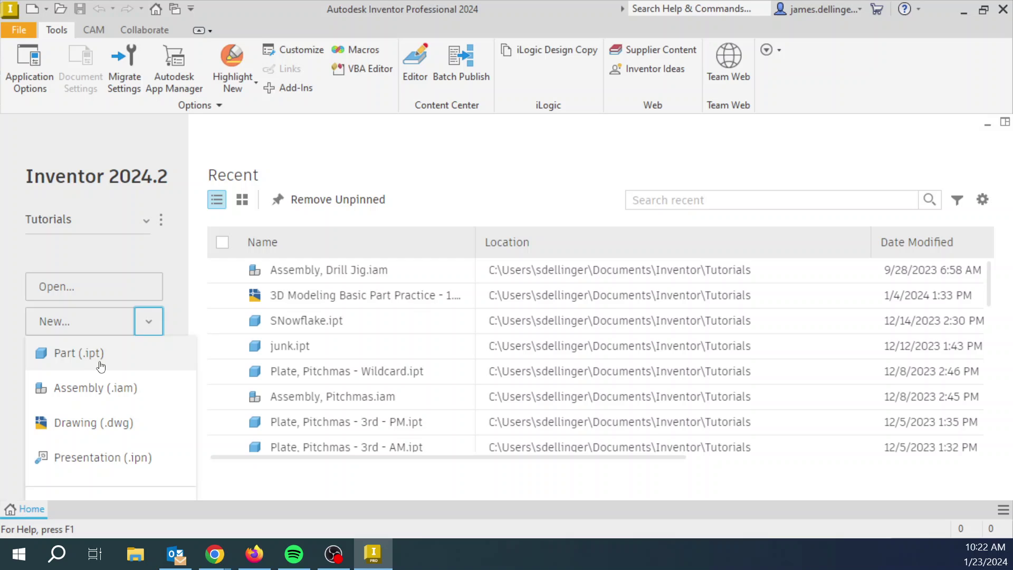
{"action": "left_click", "coordinate": [166, 270]}
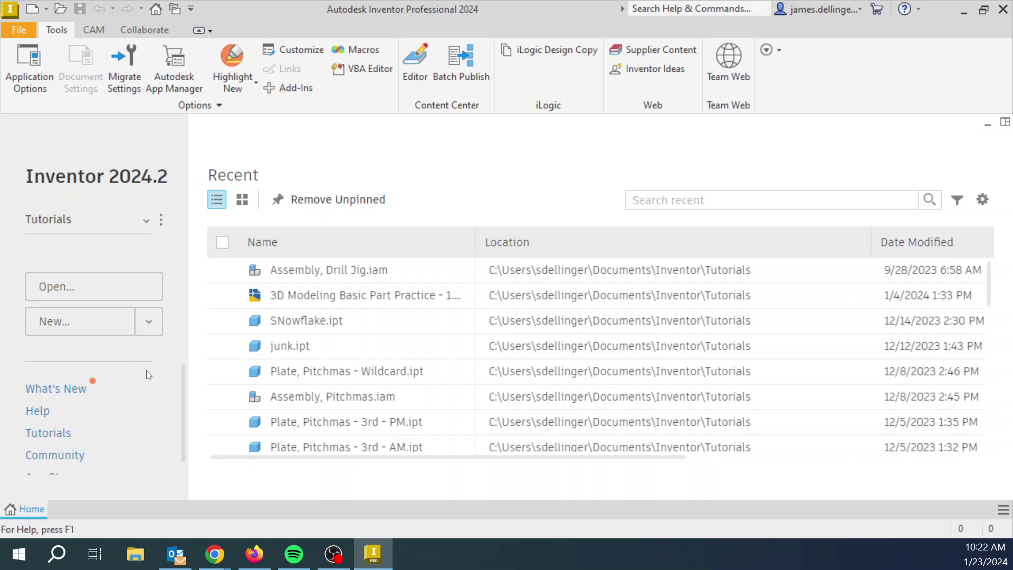
Create a new part file from the home screen and close it again
{"action": "left_click", "coordinate": [148, 322]}
{"action": "left_click", "coordinate": [101, 362]}
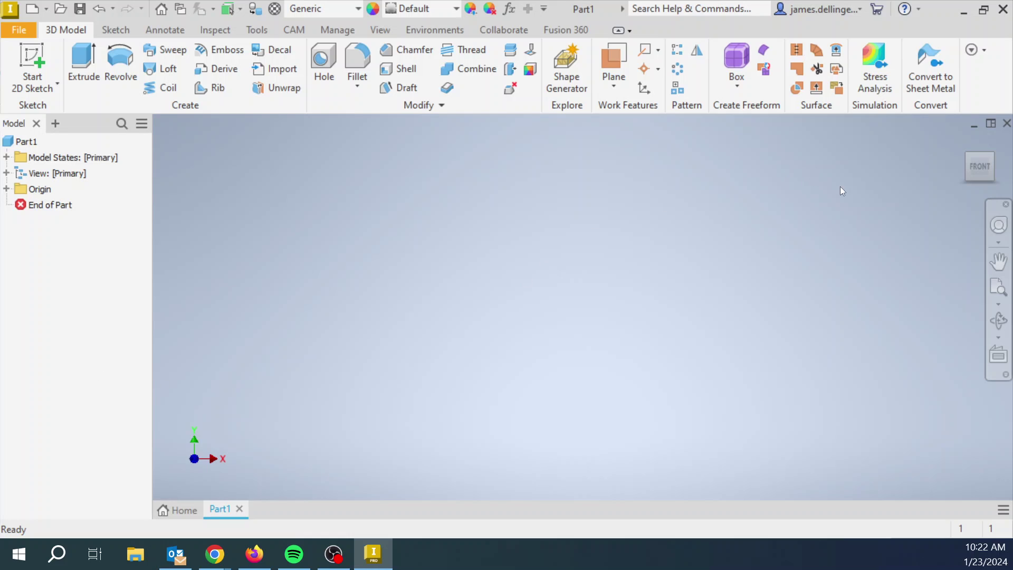
{"action": "left_click", "coordinate": [1008, 124]}
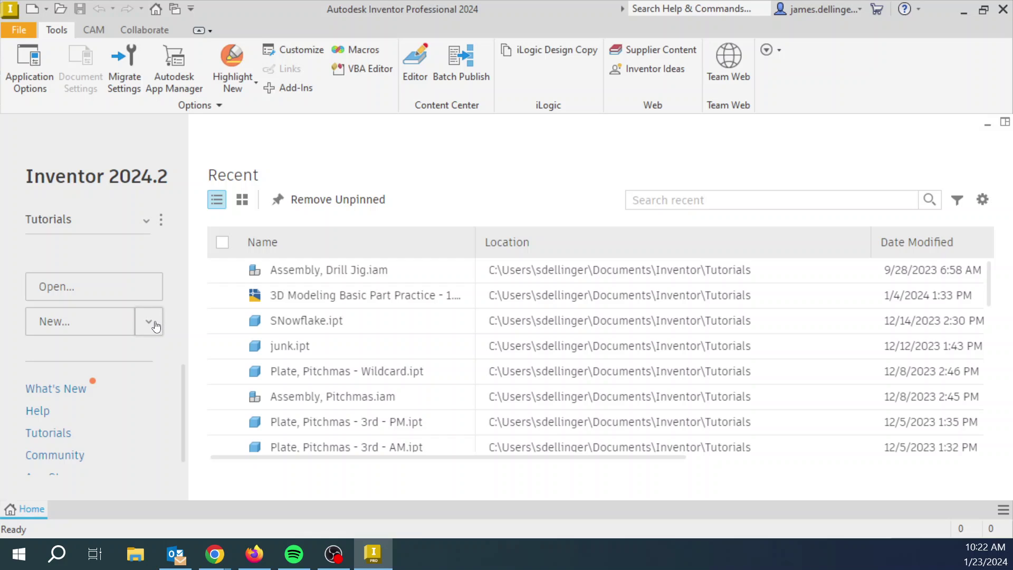
Create a new part (.ipt) file in the Tutorials project from the home screen
{"action": "left_click", "coordinate": [154, 325]}
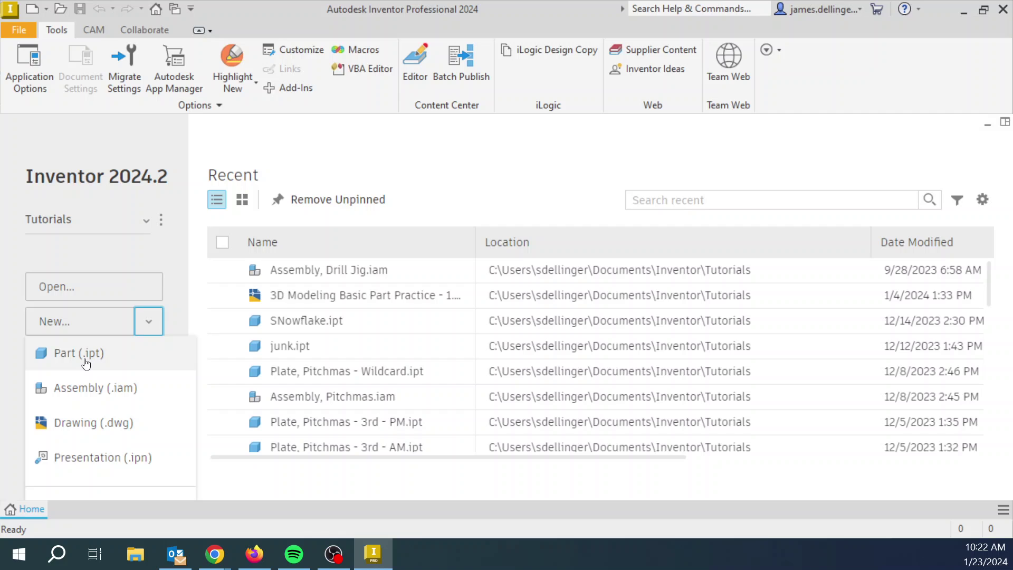
{"action": "left_click", "coordinate": [86, 364]}
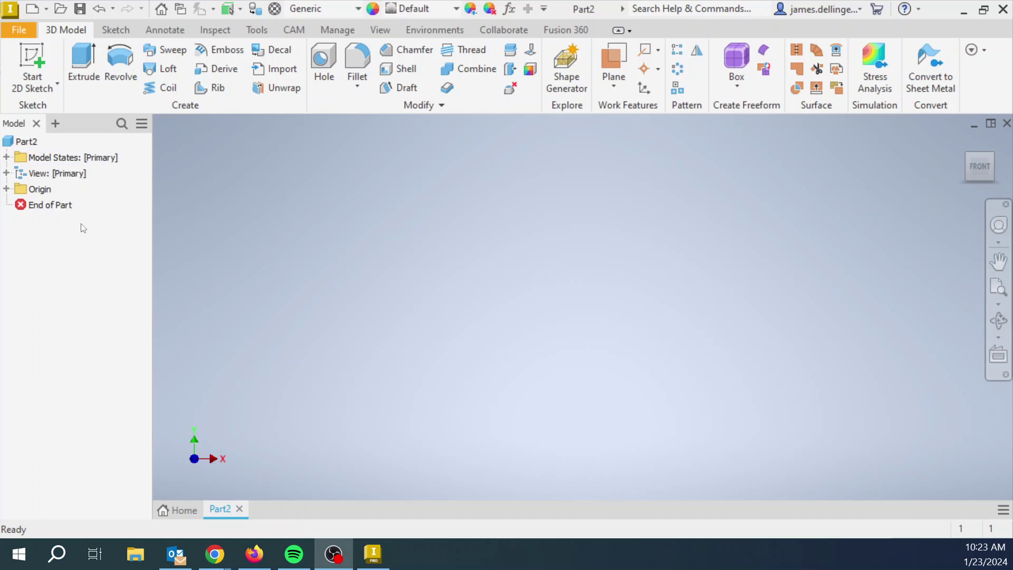
View which user interface elements, such as the Model Browser, can be shown, then return to the 3D modeling tools
{"action": "left_click", "coordinate": [376, 32]}
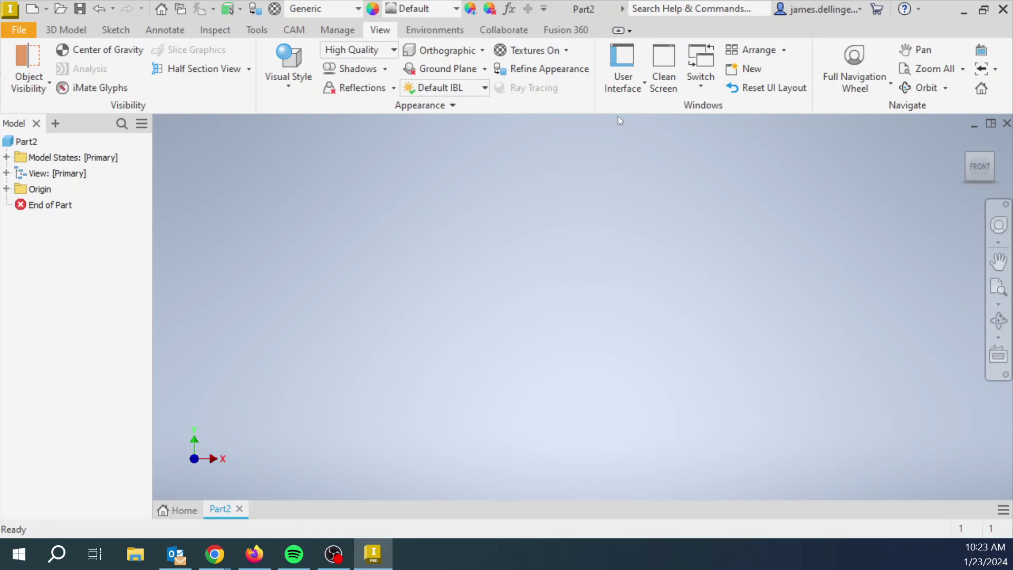
{"action": "left_click", "coordinate": [616, 86]}
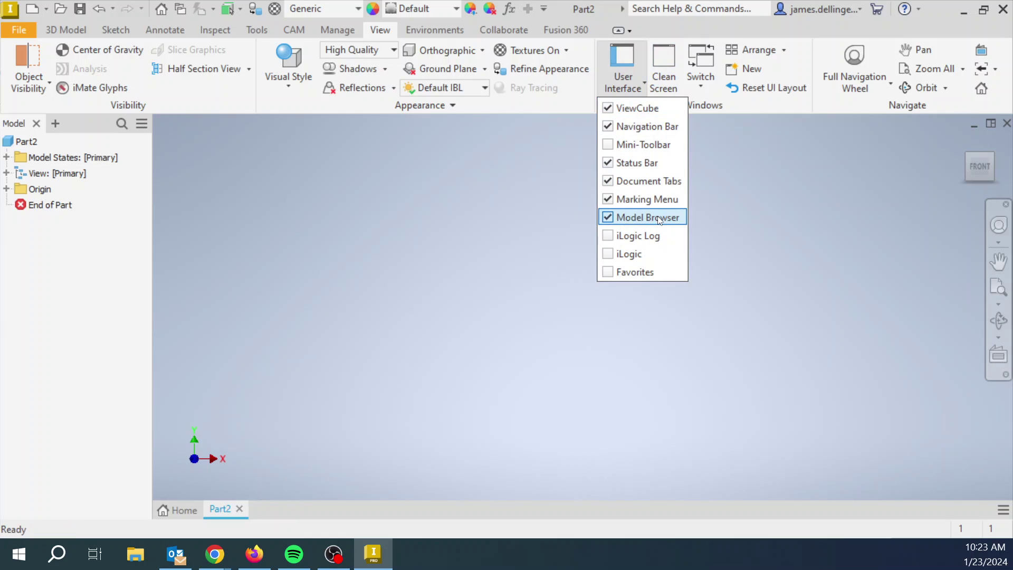
{"action": "left_click", "coordinate": [491, 181]}
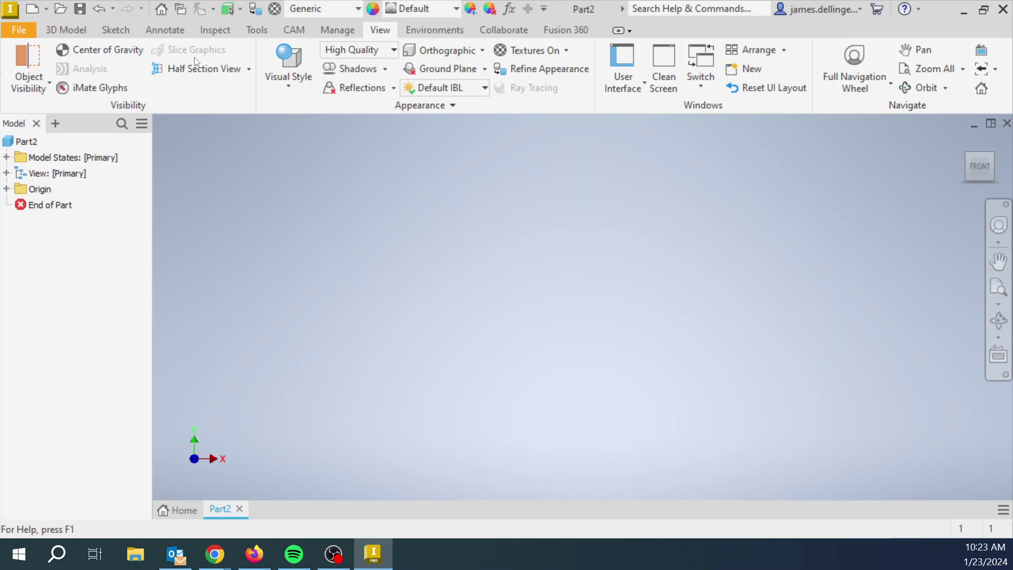
{"action": "left_click", "coordinate": [64, 31]}
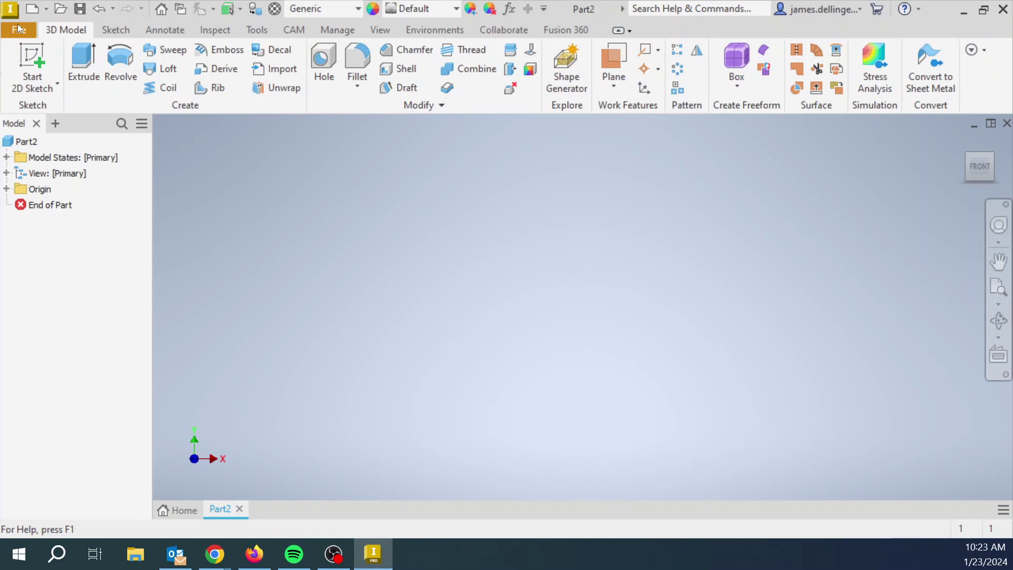
View the 2D and 3D sketch options among the part's modeling tools without starting a sketch
{"action": "left_click", "coordinate": [18, 27]}
{"action": "left_click", "coordinate": [64, 31]}
{"action": "left_click", "coordinate": [56, 85]}
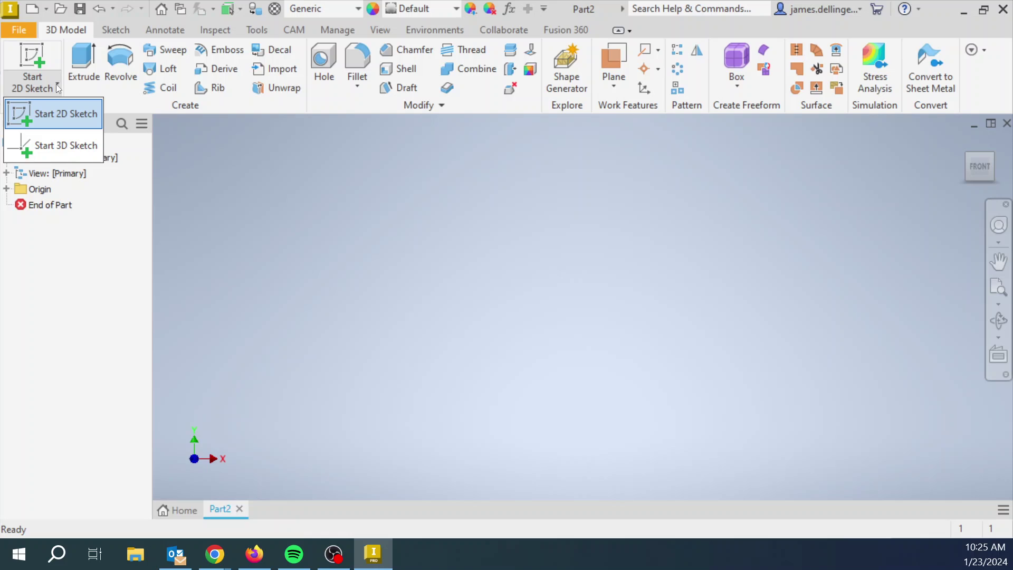
{"action": "left_click", "coordinate": [311, 215]}
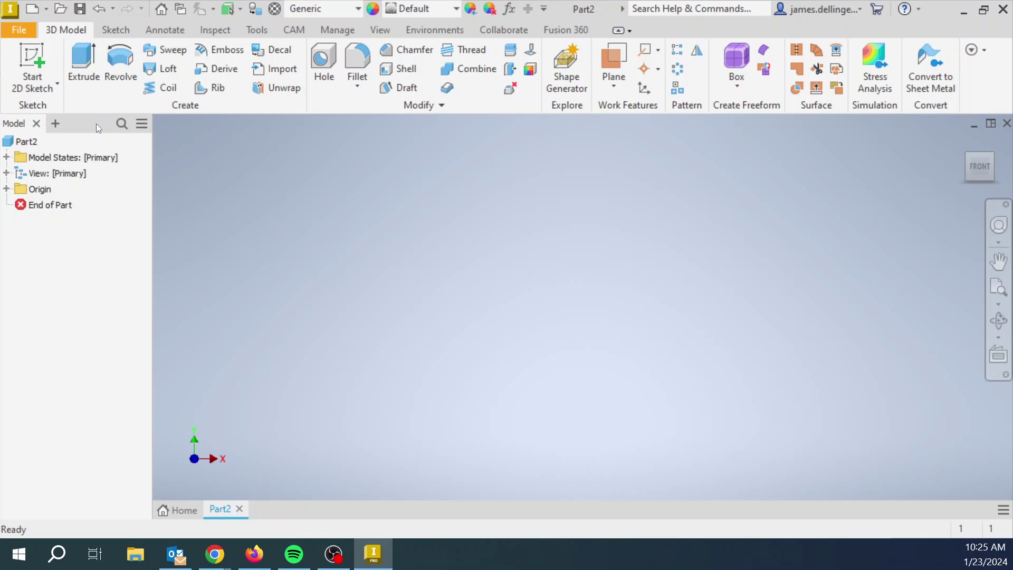
Start a 2D sketch on the part's XY plane, after reviewing the origin planes and axes in the model tree
{"action": "left_click", "coordinate": [33, 59]}
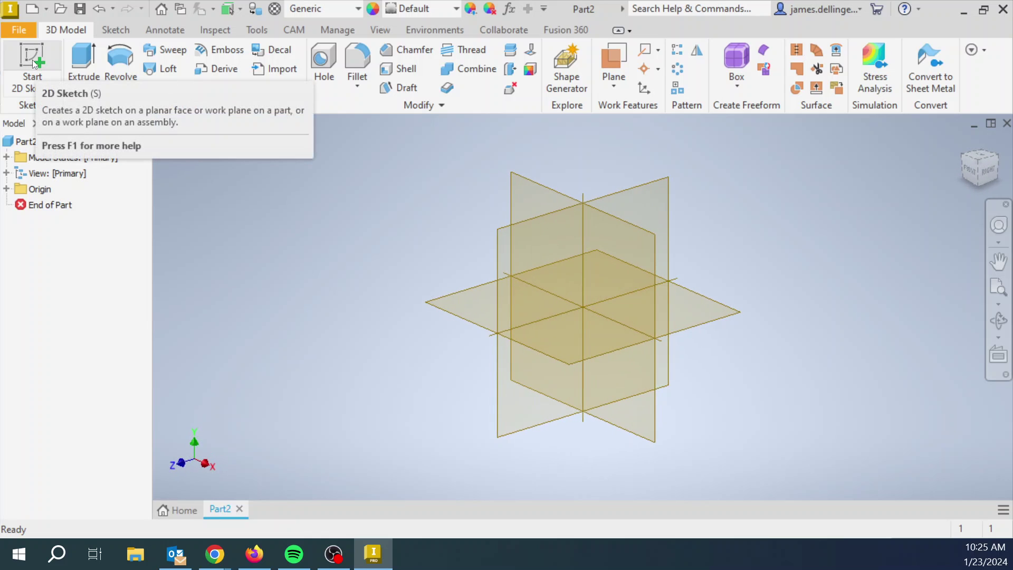
{"action": "left_click", "coordinate": [33, 62]}
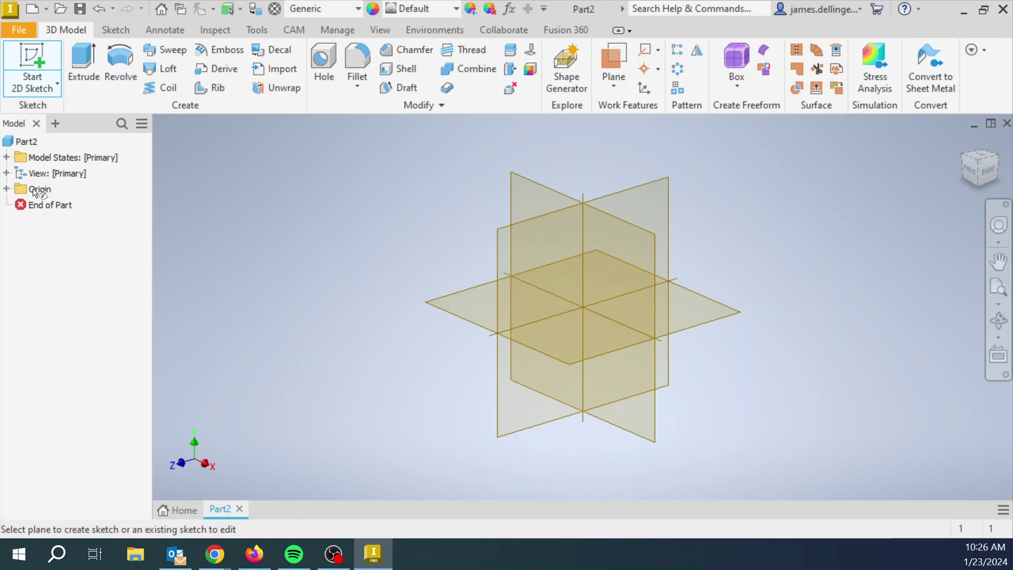
{"action": "left_click", "coordinate": [7, 189]}
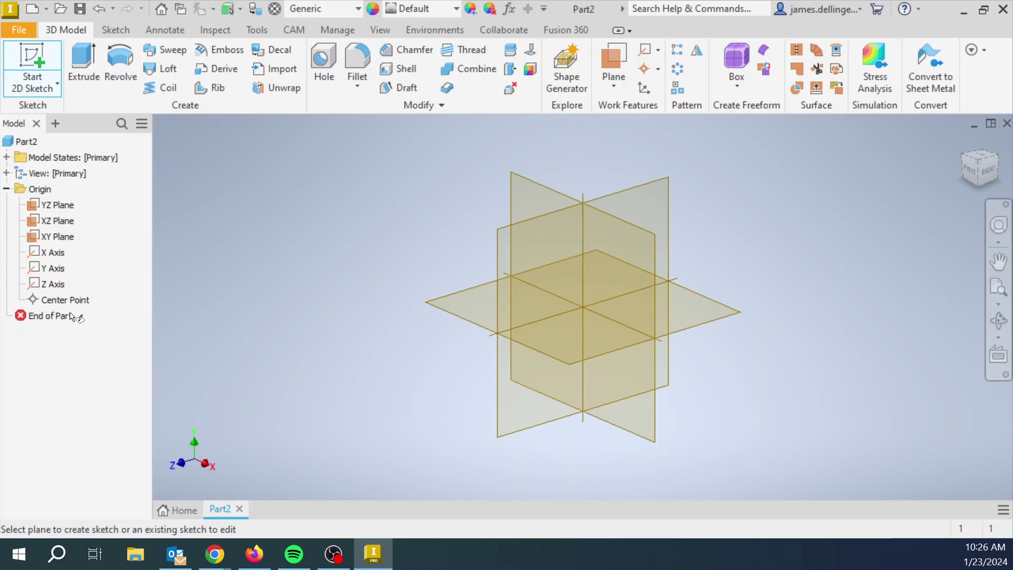
{"action": "left_click_drag", "start_coordinate": [70, 316], "coordinate": [10, 191]}
{"action": "left_click", "coordinate": [6, 189]}
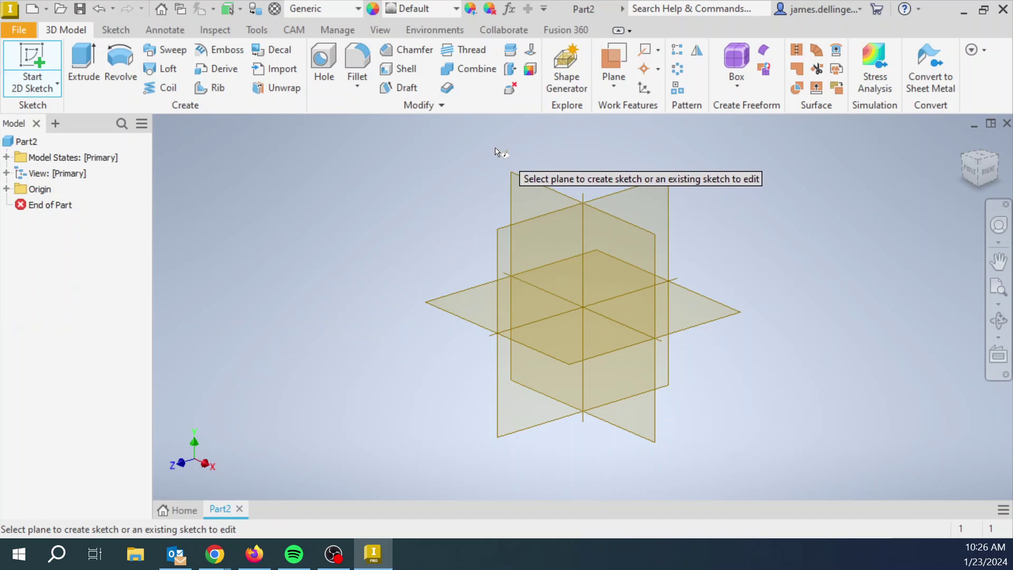
{"action": "left_click", "coordinate": [543, 200]}
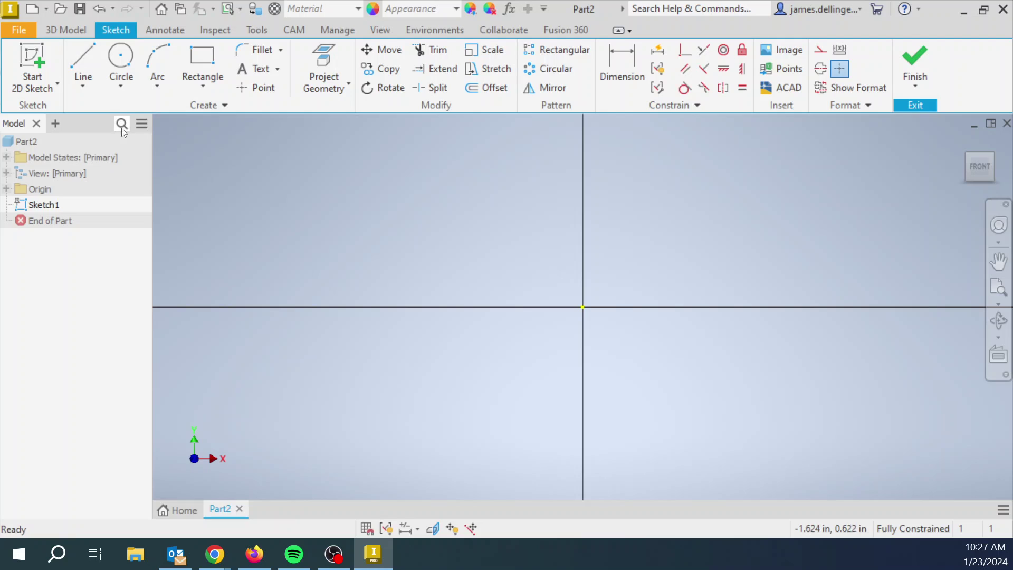
Examine the available variants of the Line, Circle, Arc and Rectangle sketch tools without starting any of them
{"action": "left_click", "coordinate": [84, 88]}
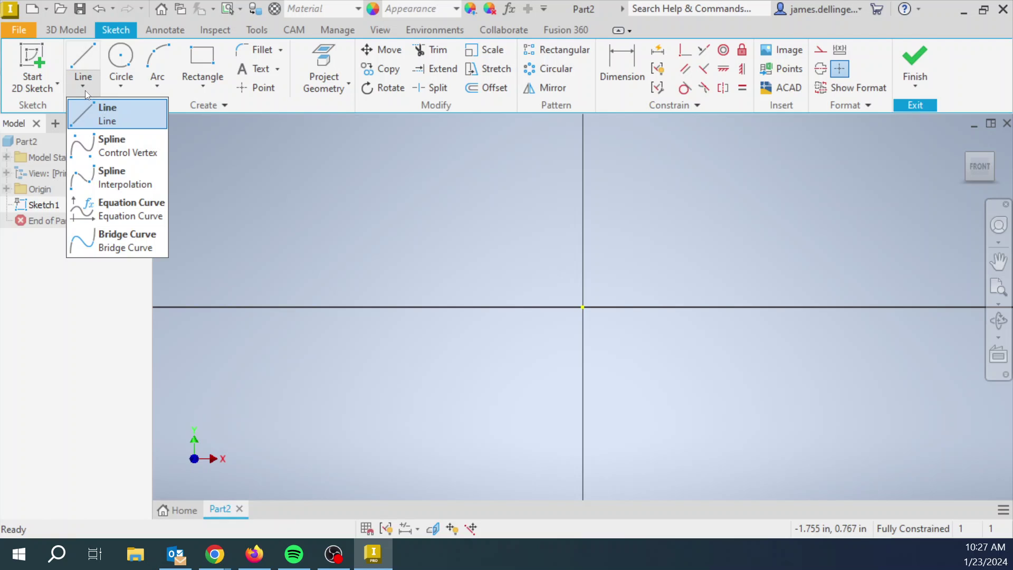
{"action": "left_click", "coordinate": [85, 89]}
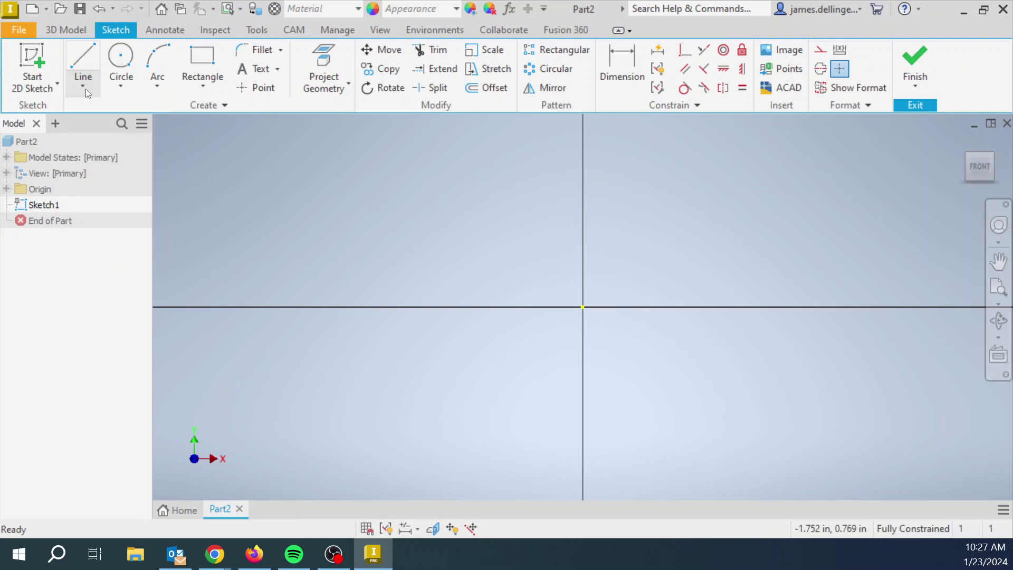
{"action": "left_click", "coordinate": [125, 85]}
{"action": "left_click", "coordinate": [125, 84]}
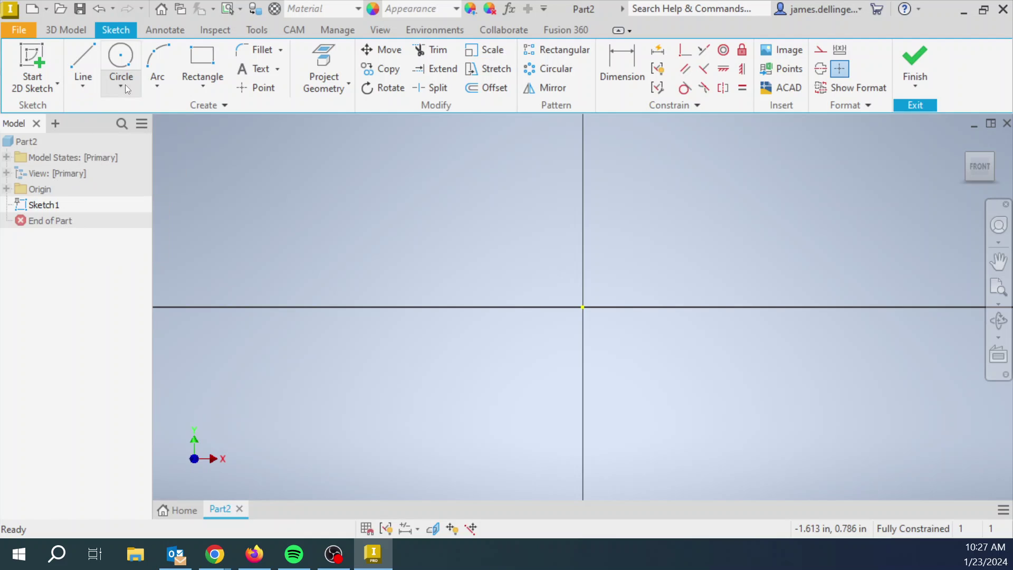
{"action": "left_click", "coordinate": [159, 84]}
{"action": "left_click", "coordinate": [160, 83]}
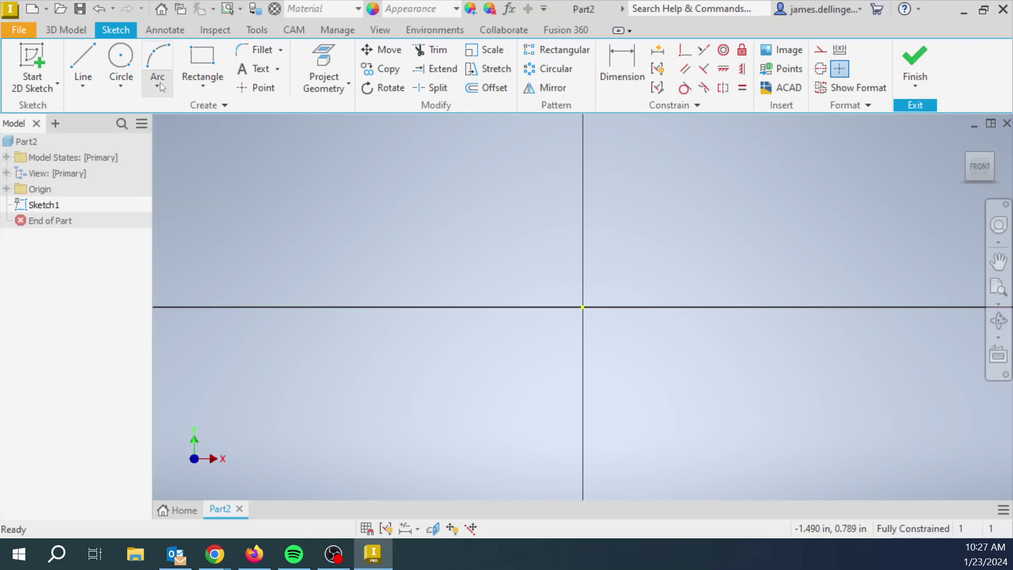
{"action": "left_click", "coordinate": [203, 85]}
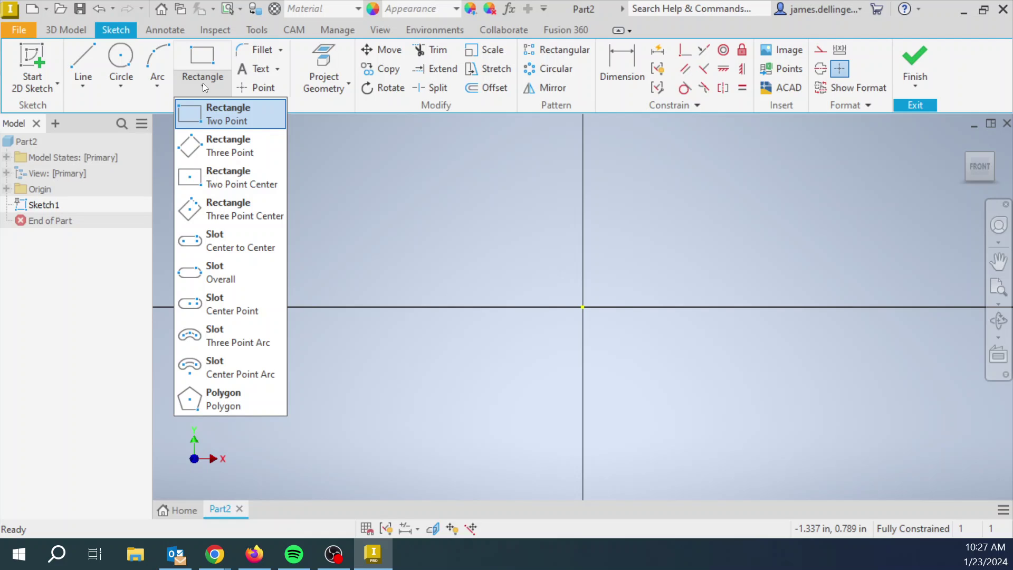
{"action": "left_click", "coordinate": [203, 83]}
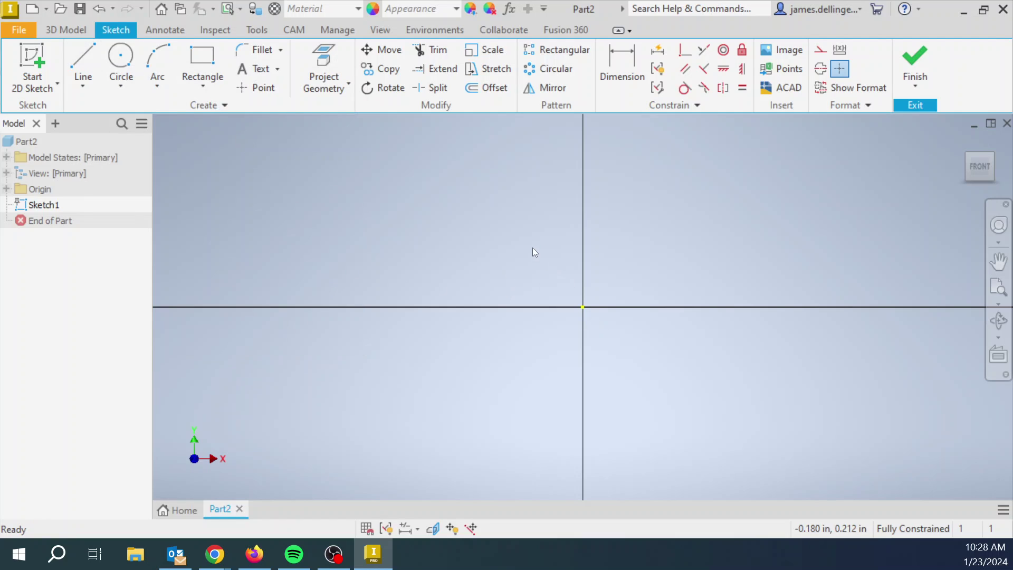
{"action": "key", "text": "l"}
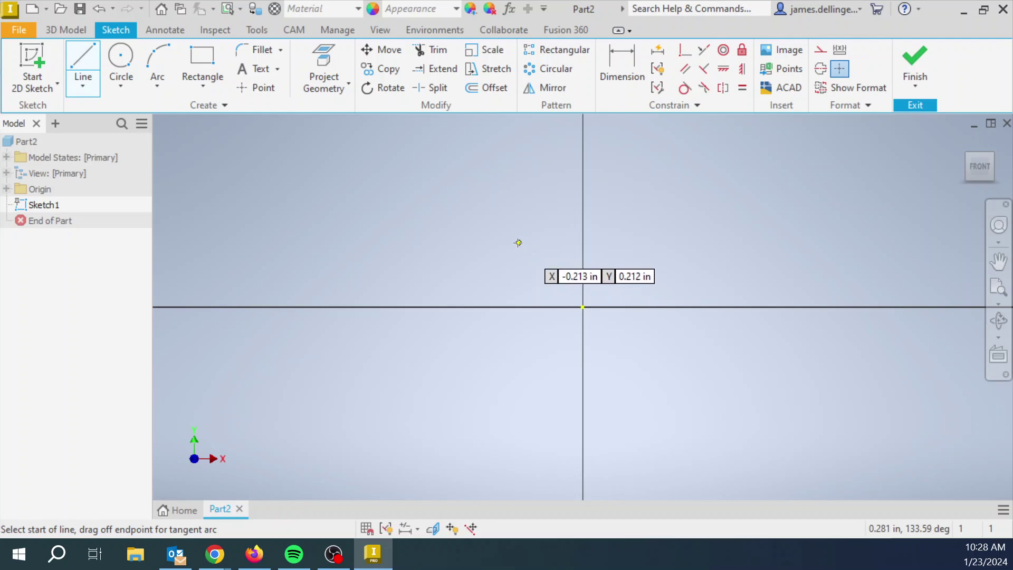
{"action": "left_click", "coordinate": [499, 220]}
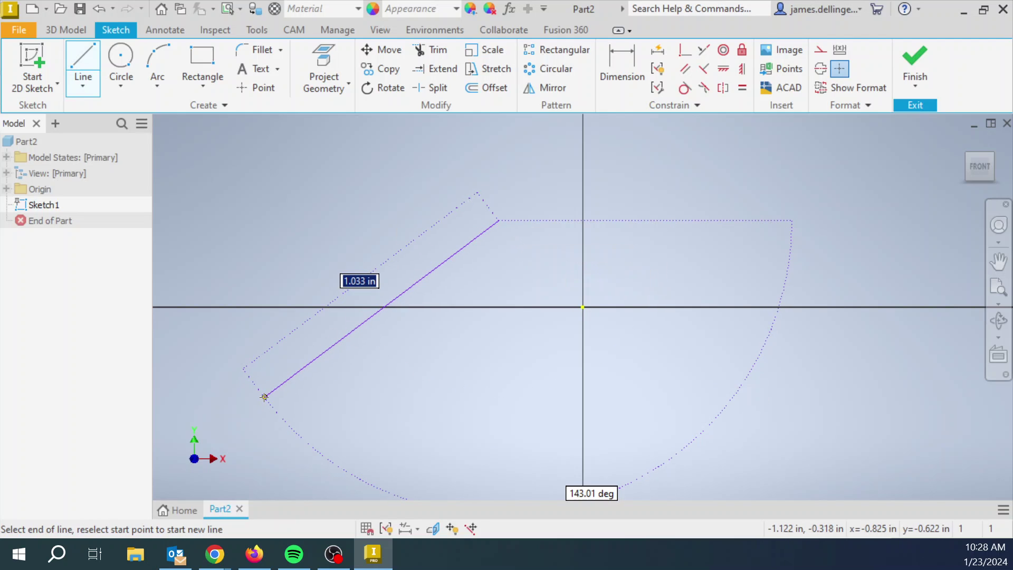
{"action": "key", "text": "Escape"}
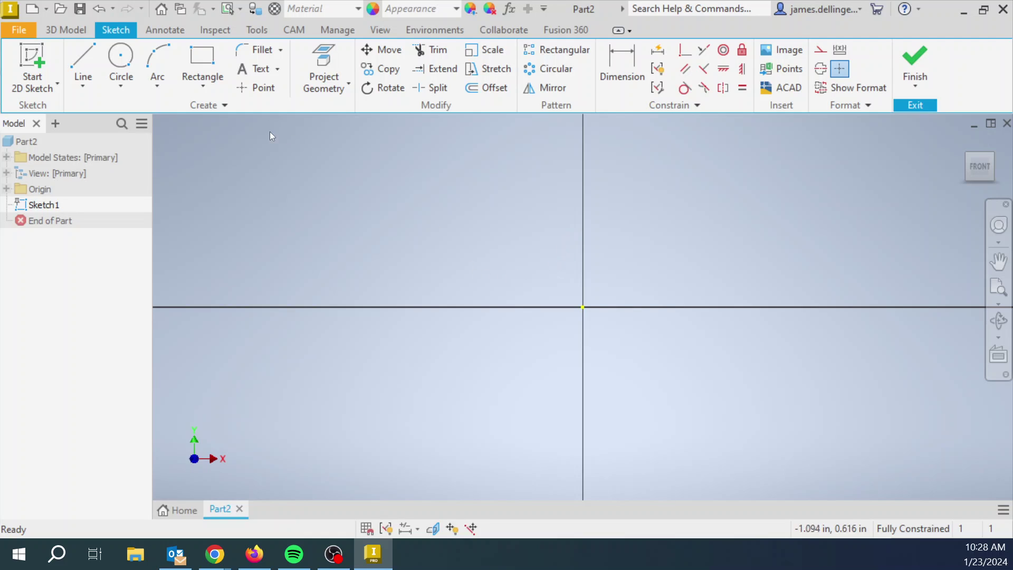
Sketch a two-point rectangle about 0.66 by 0.3 in, above the X axis and left of the Y axis, clear of the origin
{"action": "left_click", "coordinate": [206, 63]}
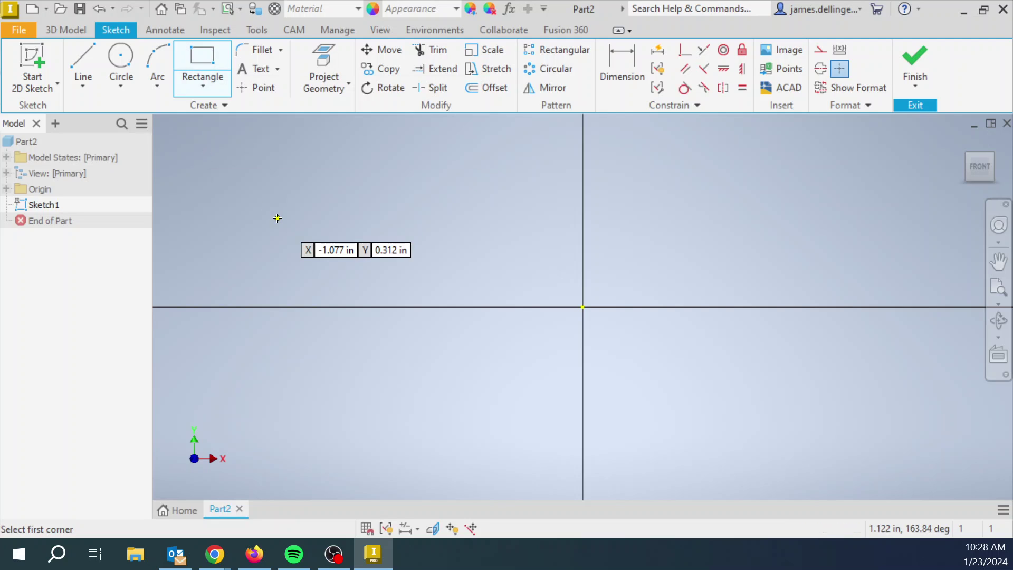
{"action": "left_click", "coordinate": [308, 157]}
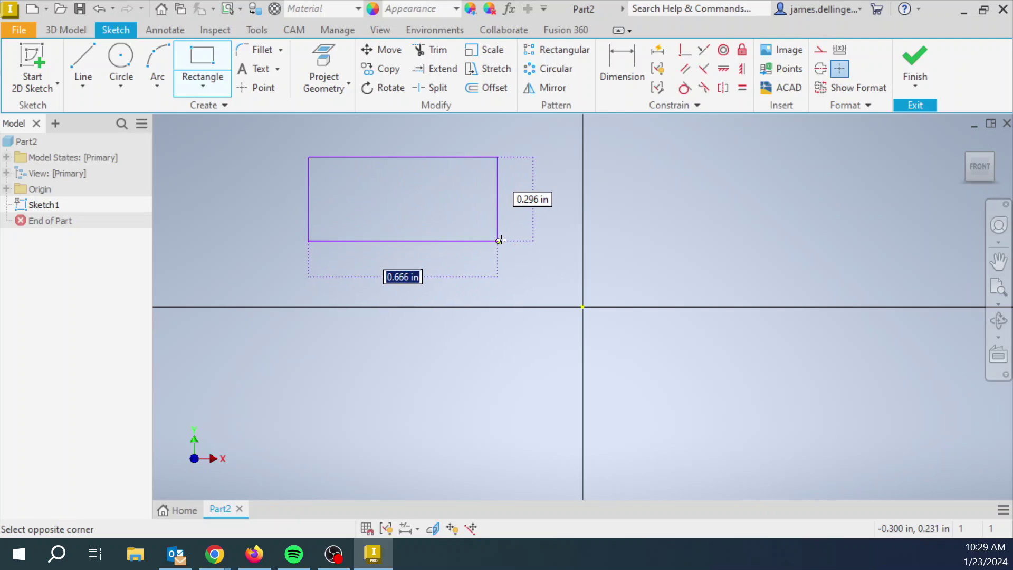
{"action": "left_click", "coordinate": [494, 243]}
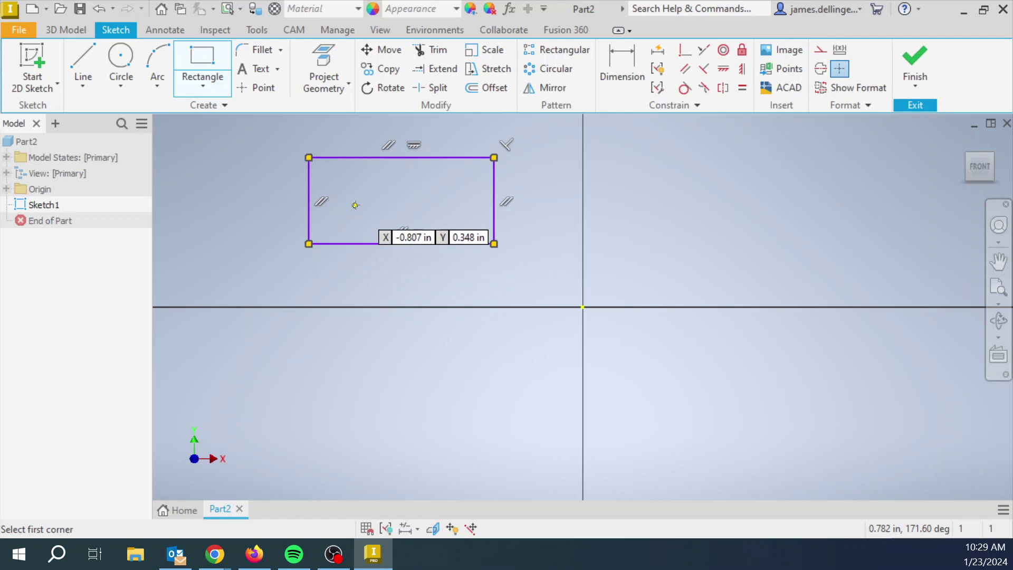
{"action": "left_click", "coordinate": [309, 244]}
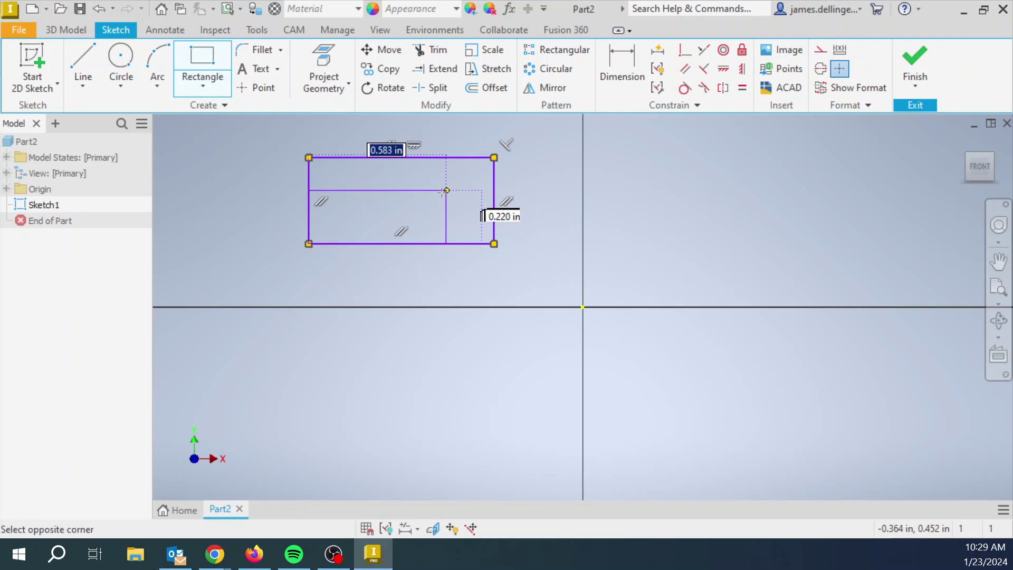
{"action": "key", "text": "Escape"}
Draw a diagonal line from the rectangle's lower-left to its upper-right corner and place a point at the line's midpoint
{"action": "key", "text": "l"}
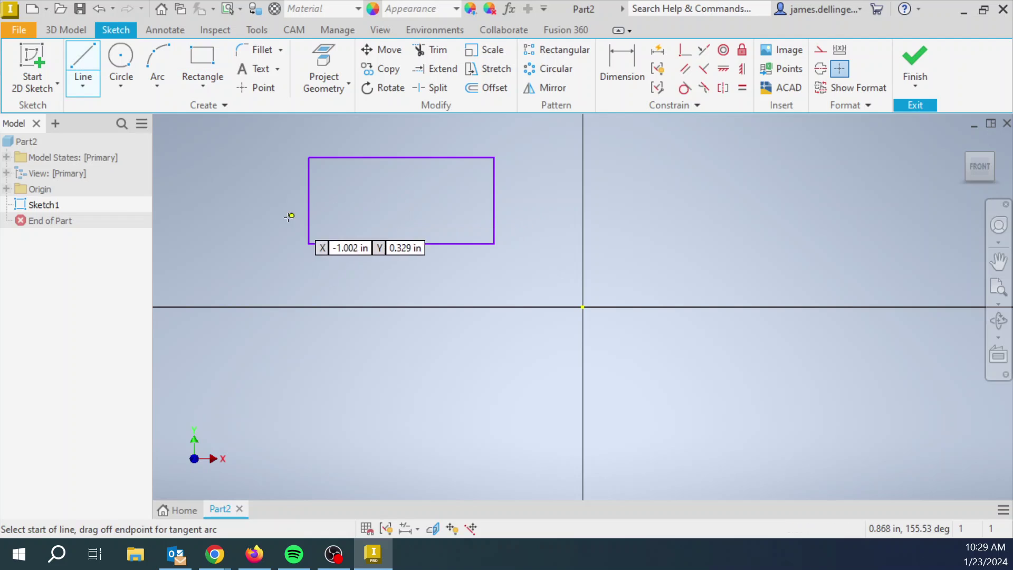
{"action": "left_click", "coordinate": [309, 244]}
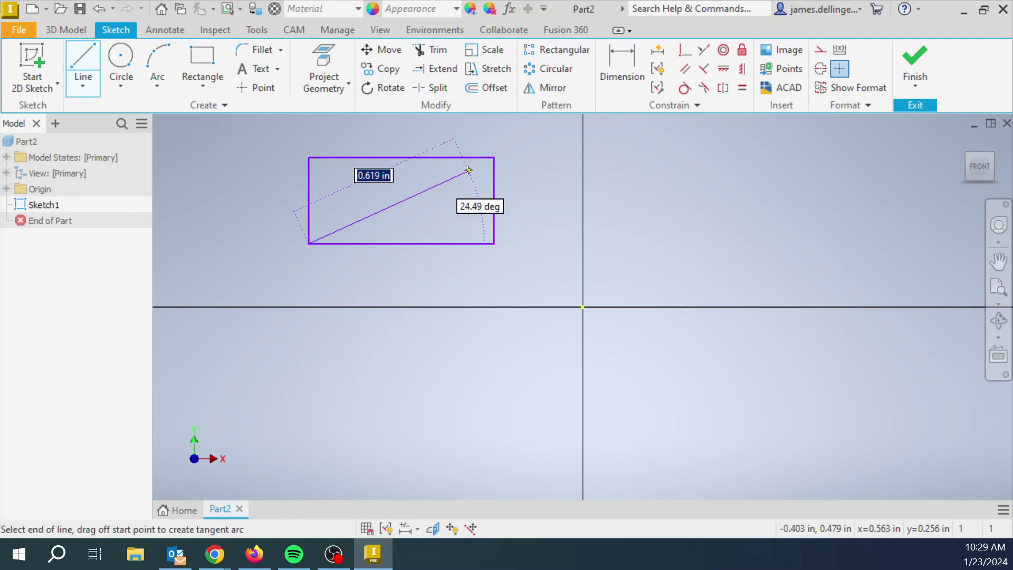
{"action": "double_click", "coordinate": [495, 158]}
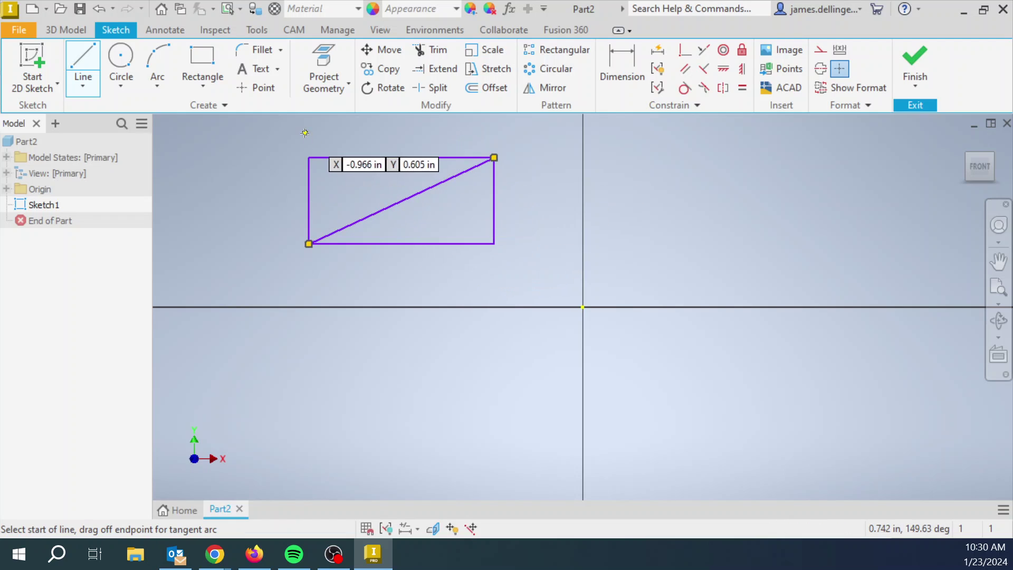
{"action": "left_click", "coordinate": [254, 91]}
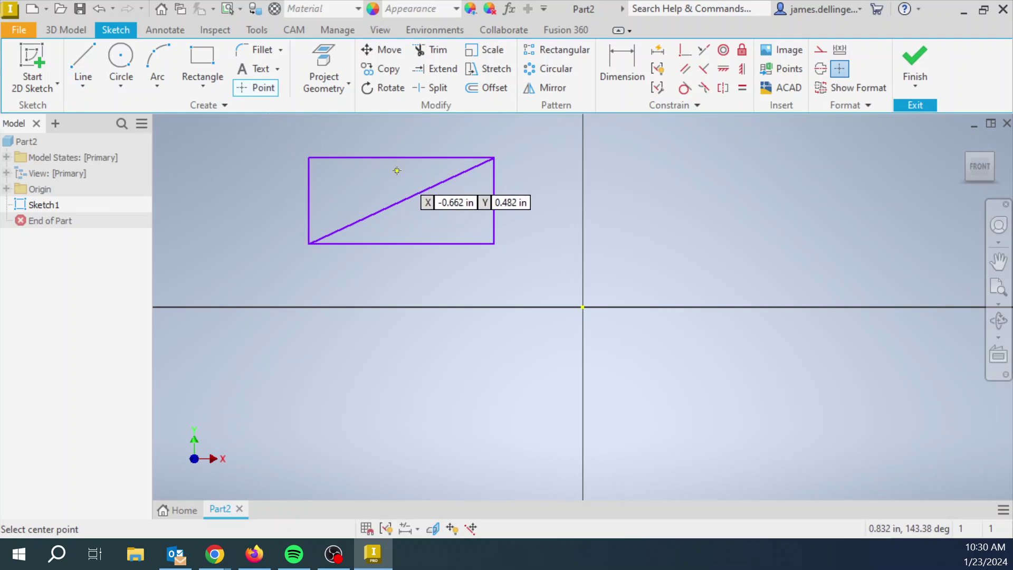
{"action": "left_click", "coordinate": [402, 201]}
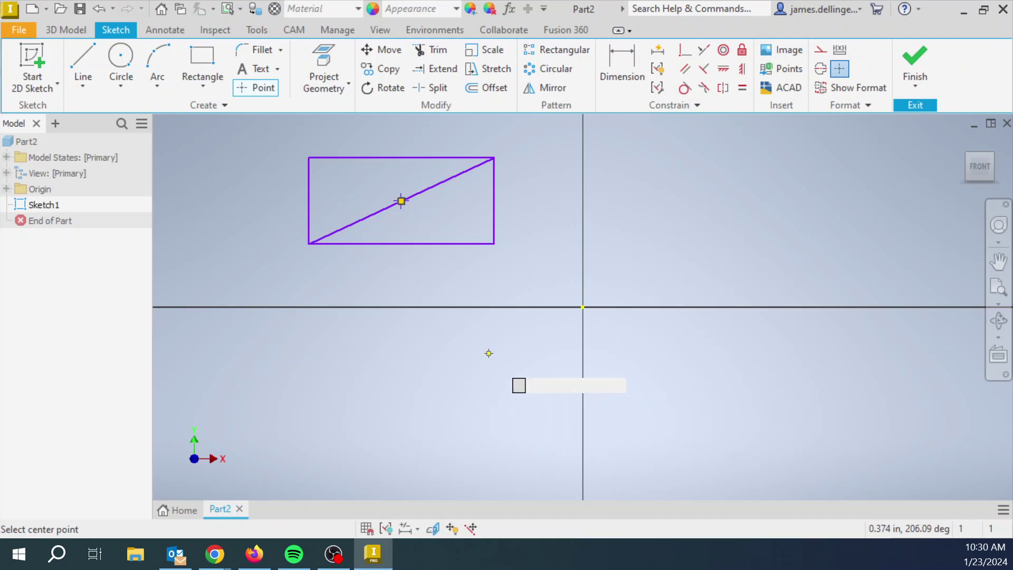
{"action": "key", "text": "Escape"}
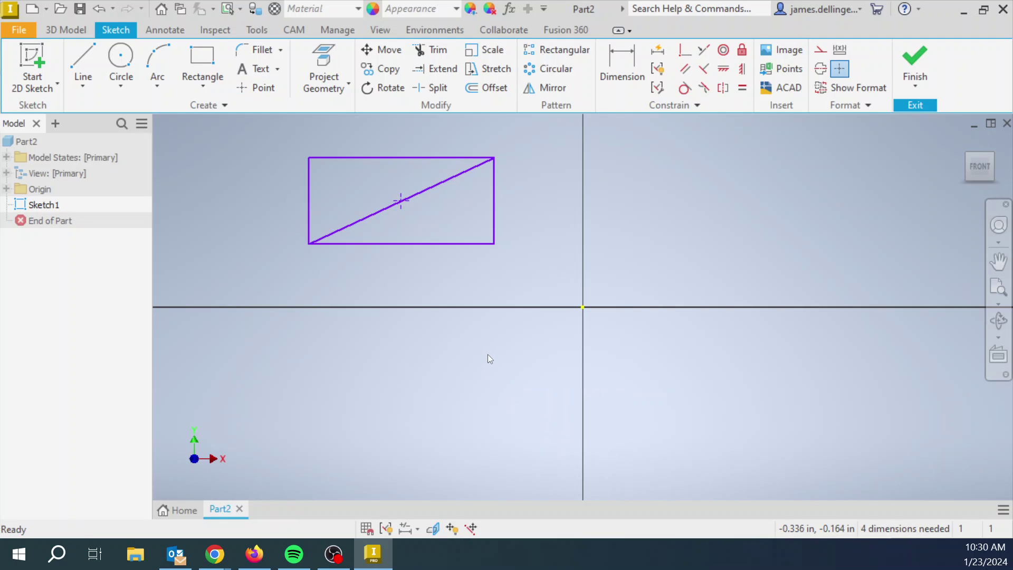
Delete the diagonal line and its midpoint point from inside the rectangle
{"action": "left_click_drag", "start_coordinate": [438, 227], "coordinate": [371, 179]}
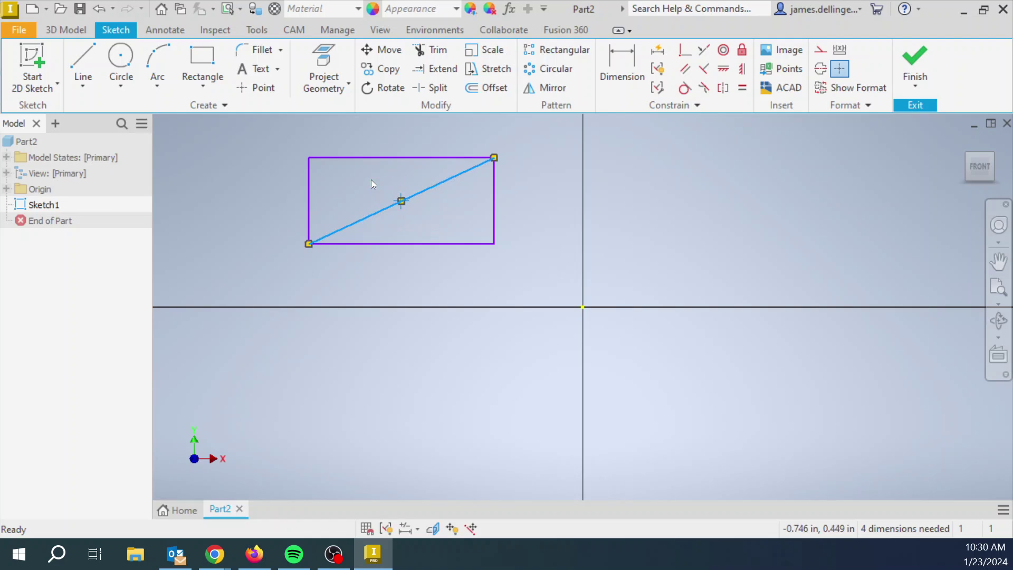
{"action": "key", "text": "Delete"}
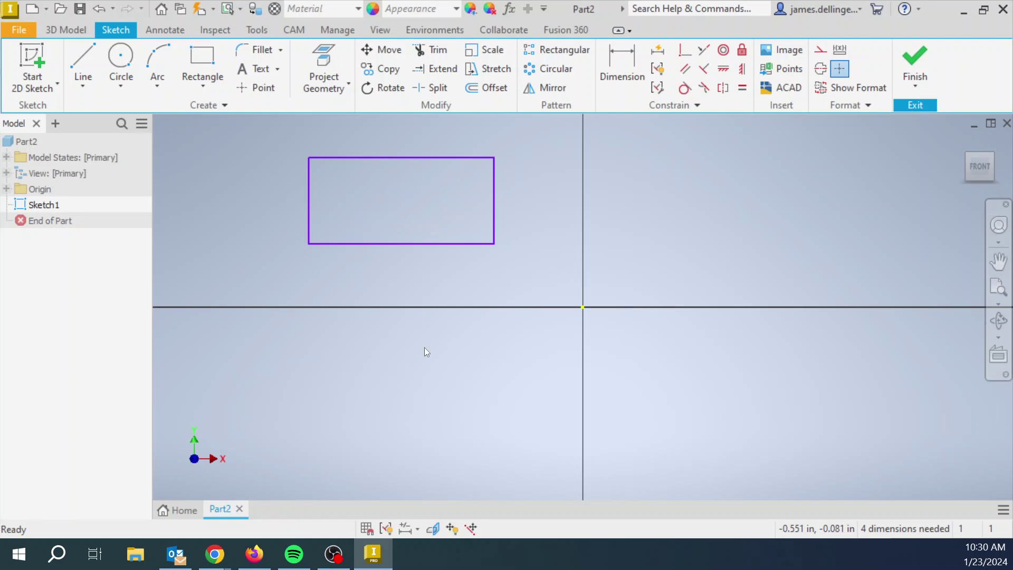
Sketch a second two-point rectangle with its first corner on the origin, extending up and to the right
{"action": "left_click", "coordinate": [204, 63]}
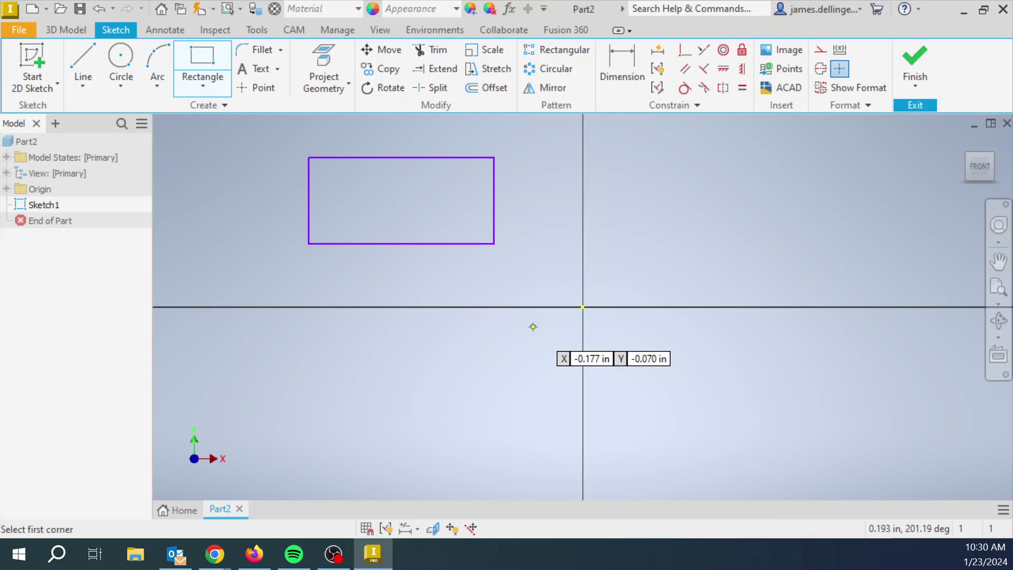
{"action": "left_click", "coordinate": [583, 307]}
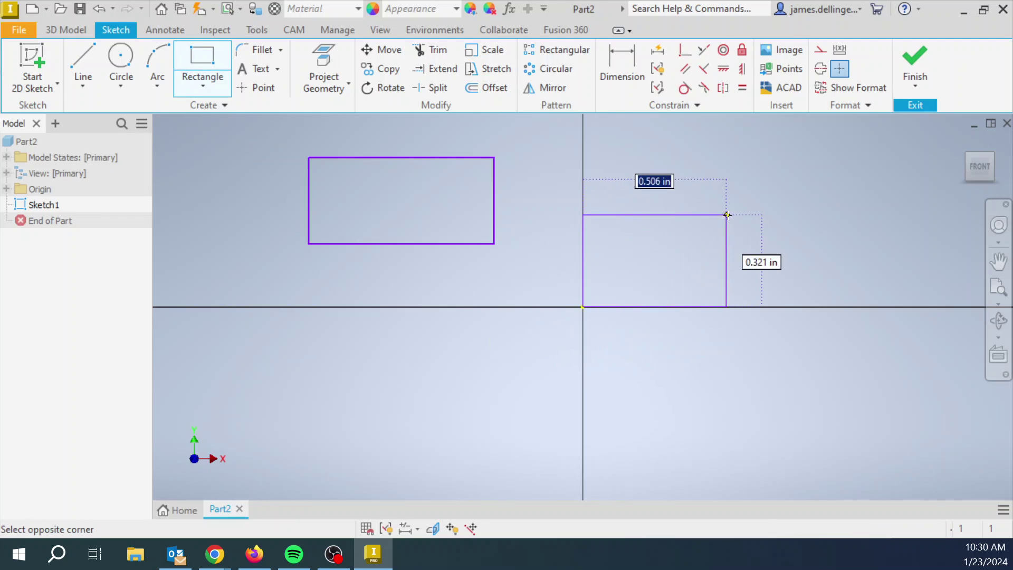
{"action": "left_click", "coordinate": [798, 186]}
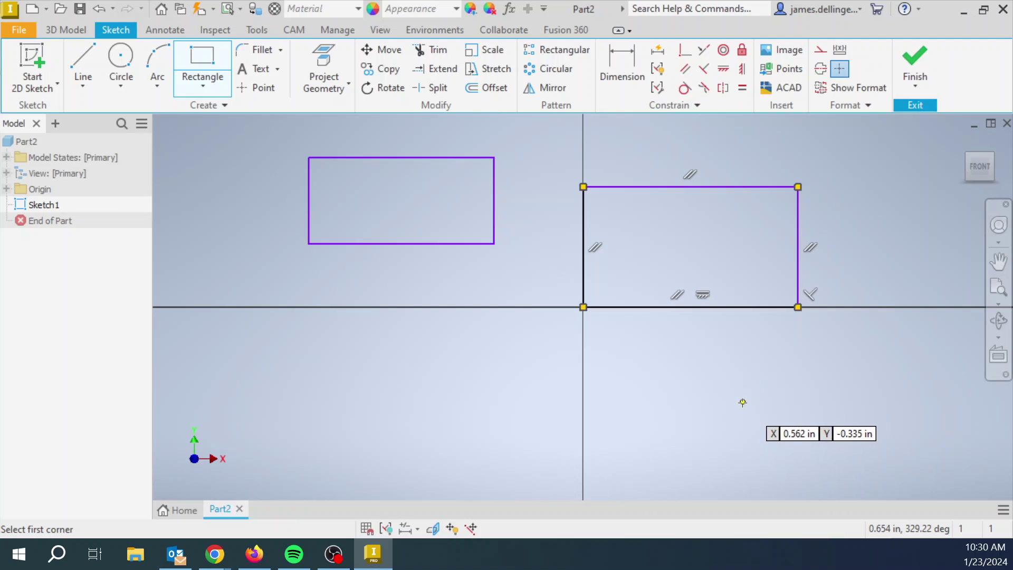
{"action": "key", "text": "Escape"}
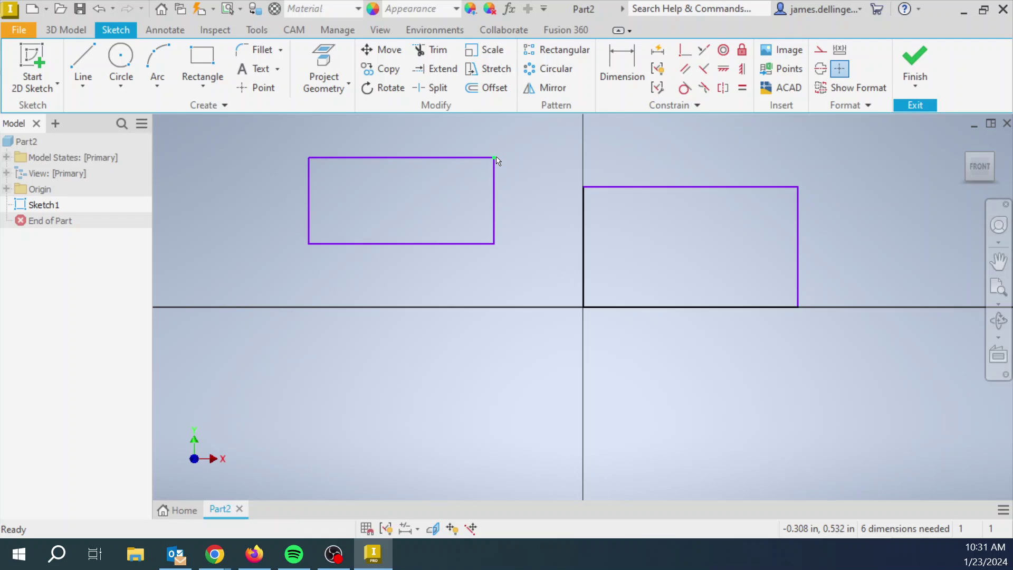
Reshape the unanchored rectangle by moving its corners freely, leaving it as a wide, shallow rectangle above the X axis
{"action": "left_click_drag", "start_coordinate": [496, 160], "coordinate": [500, 379]}
{"action": "left_click_drag", "start_coordinate": [309, 244], "coordinate": [390, 204]}
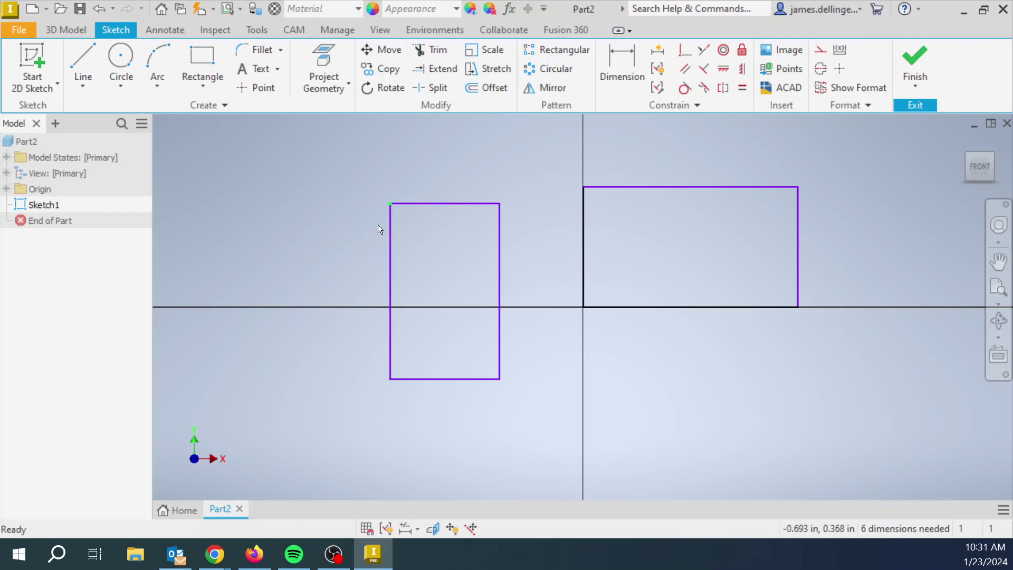
{"action": "left_click_drag", "start_coordinate": [391, 380], "coordinate": [293, 264]}
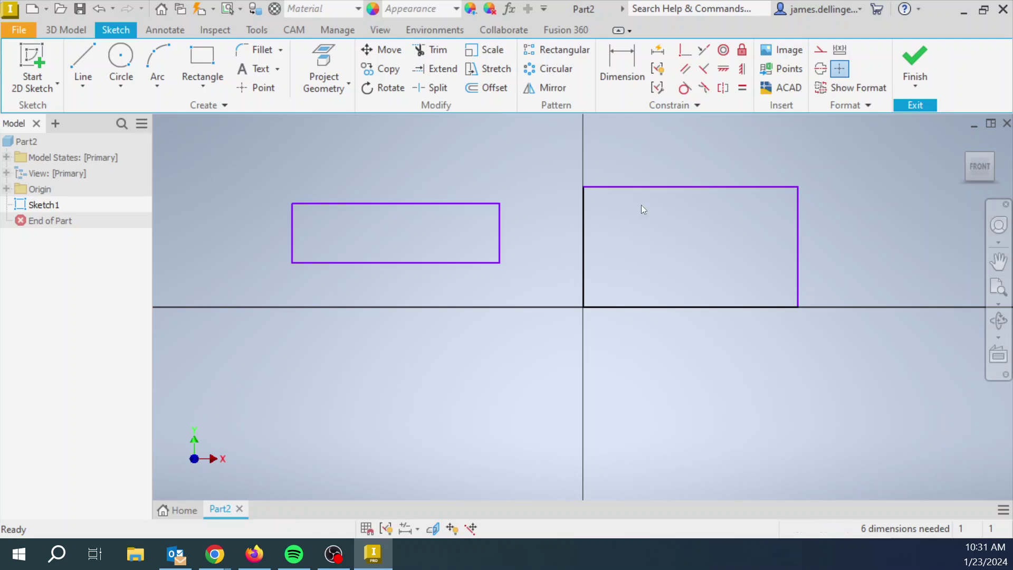
Stretch the rectangle anchored at the origin by moving its upper-left corner, top edge and right edge, making it wider and shorter
{"action": "left_click_drag", "start_coordinate": [584, 188], "coordinate": [636, 152]}
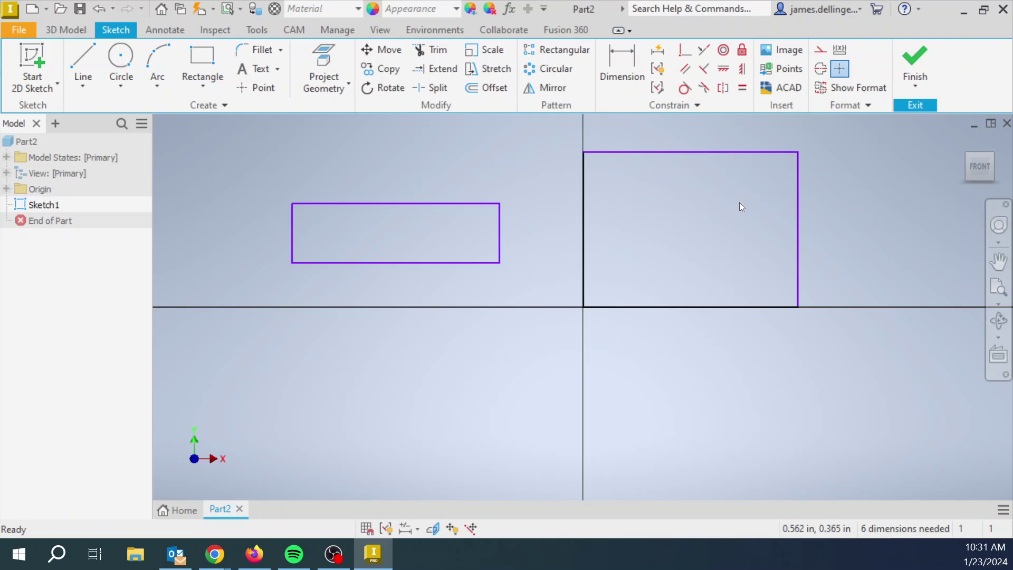
{"action": "left_click_drag", "start_coordinate": [711, 157], "coordinate": [712, 199]}
{"action": "left_click_drag", "start_coordinate": [797, 245], "coordinate": [824, 249]}
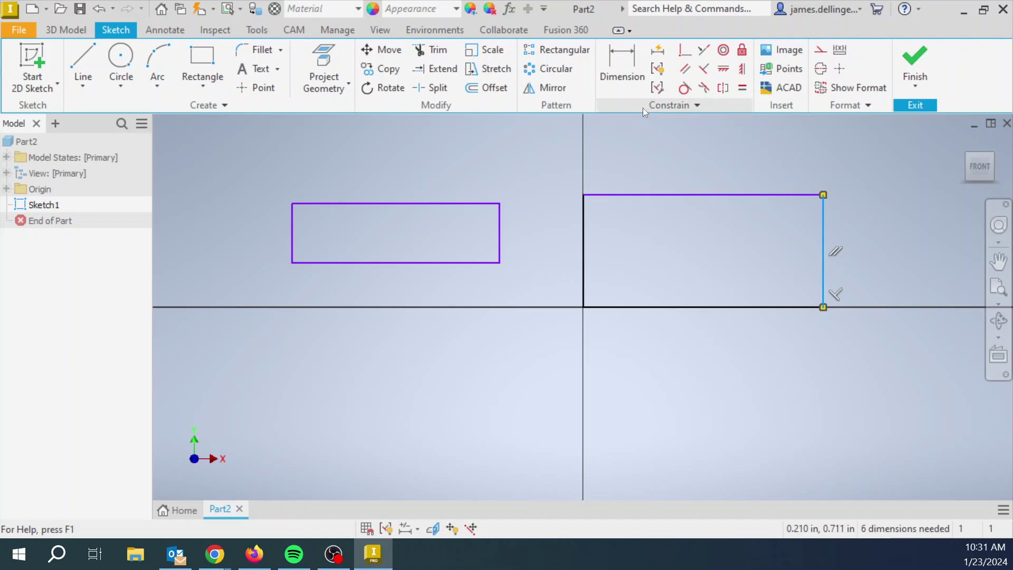
{"action": "left_click", "coordinate": [713, 195]}
{"action": "left_click_drag", "start_coordinate": [705, 194], "coordinate": [705, 202]}
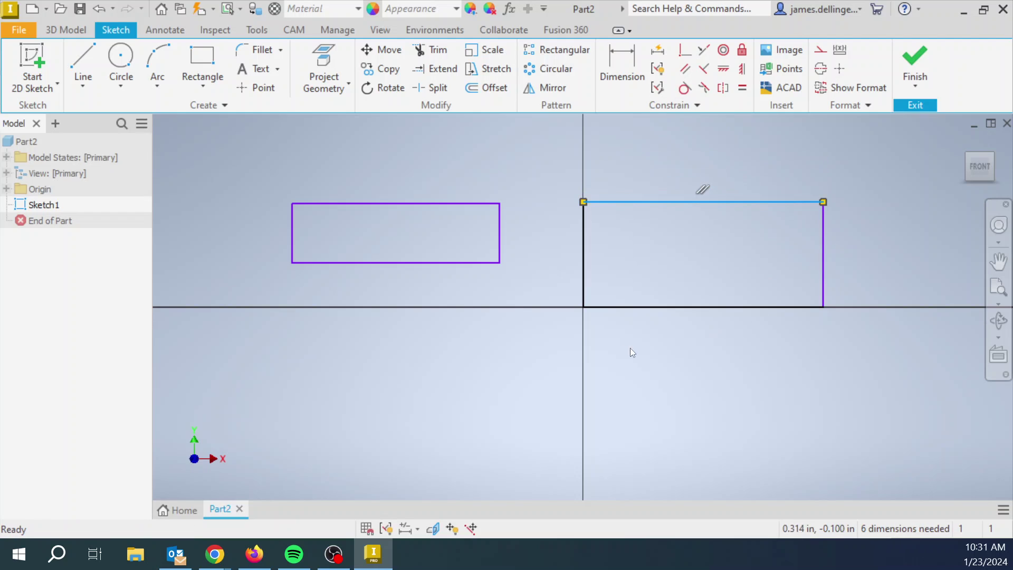
{"action": "left_click", "coordinate": [681, 374]}
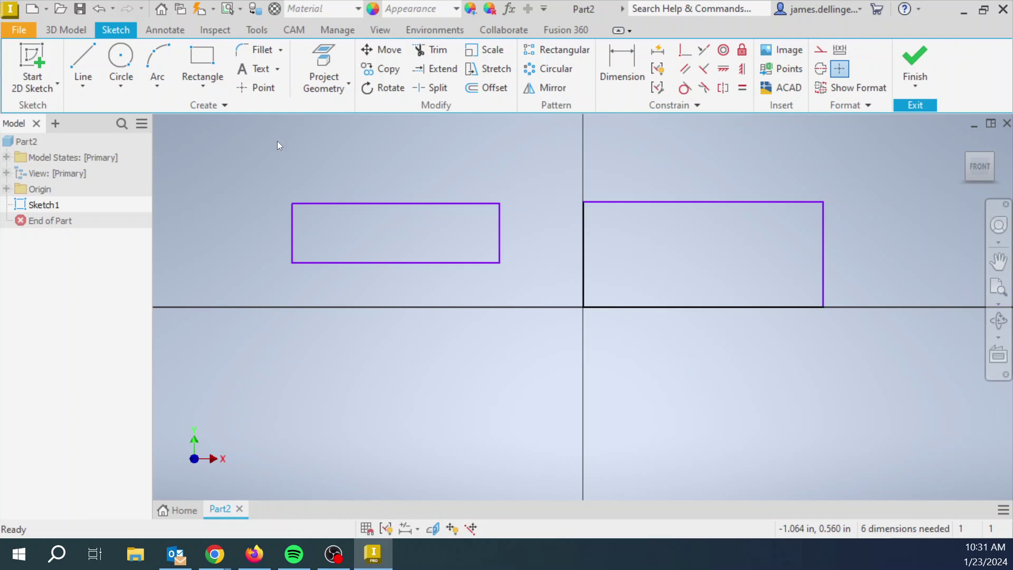
Delete both rectangles to clear all drawn geometry from the sketch
{"action": "left_click_drag", "start_coordinate": [224, 127], "coordinate": [906, 437]}
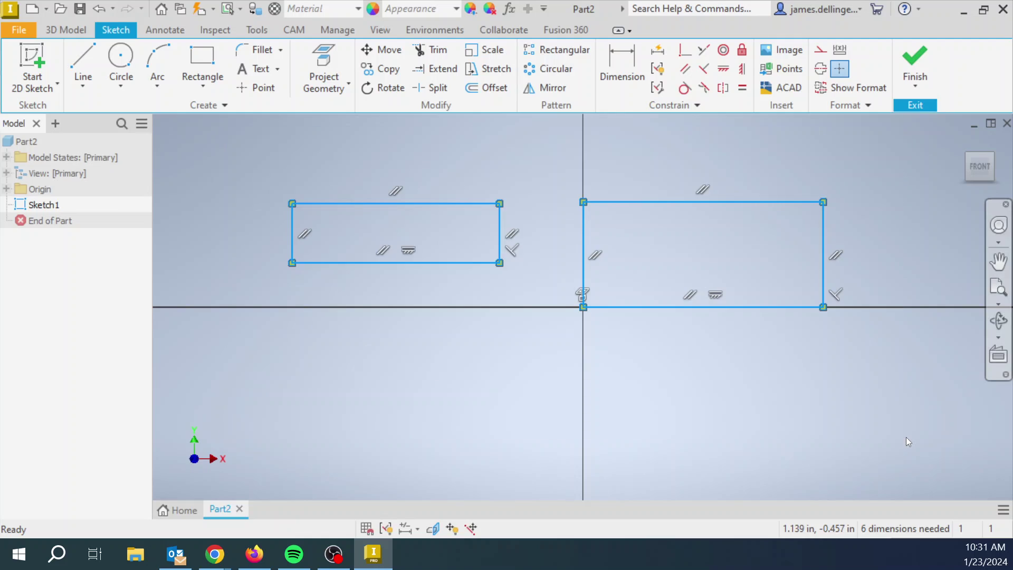
{"action": "key", "text": "Delete"}
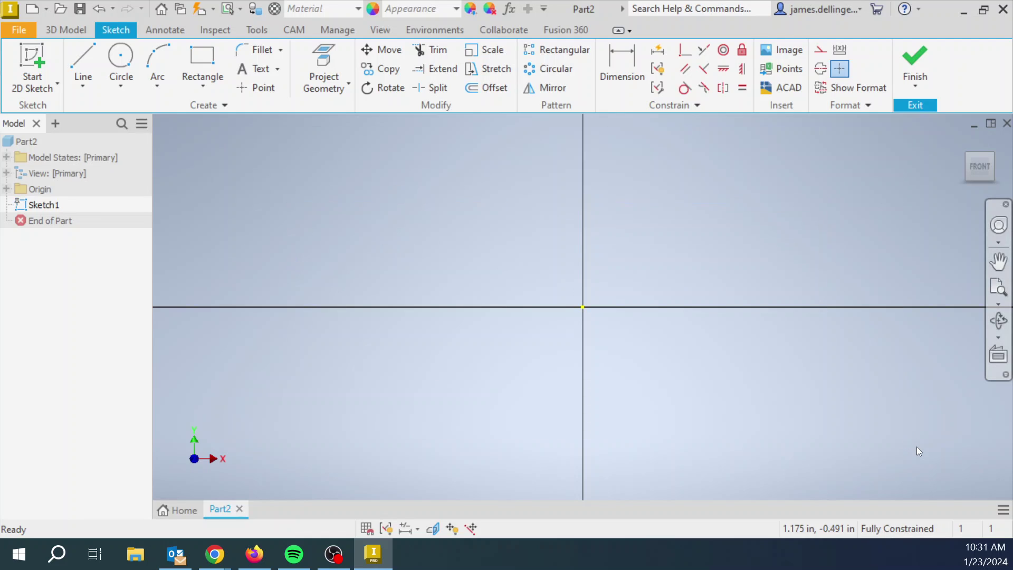